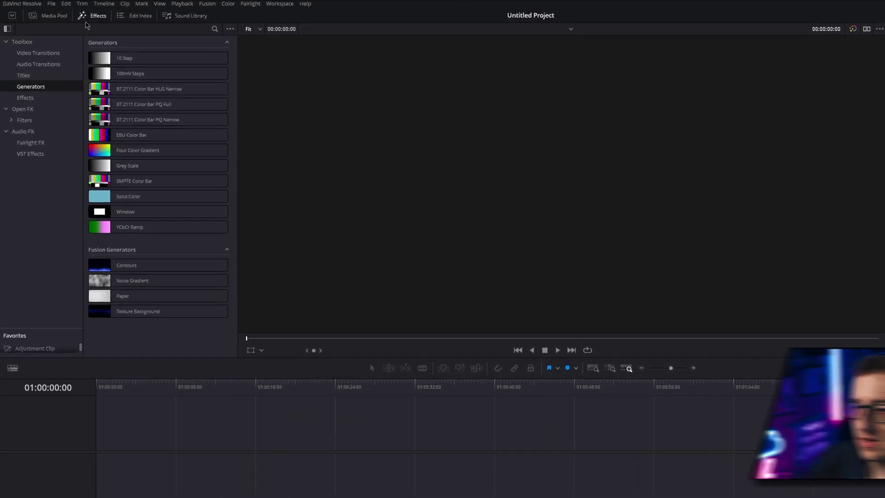
Add a Fusion Composition clip from Effects to the timeline and open it in Fusion
left_click(30, 100)
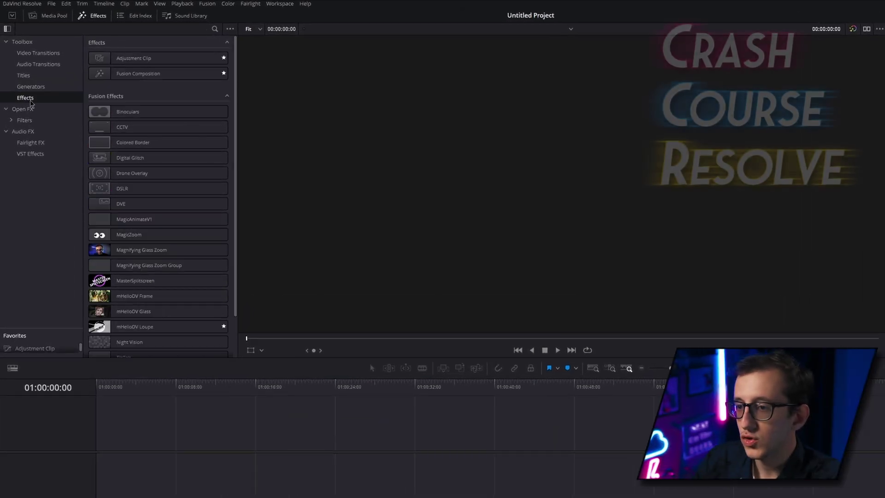
left_click(138, 73)
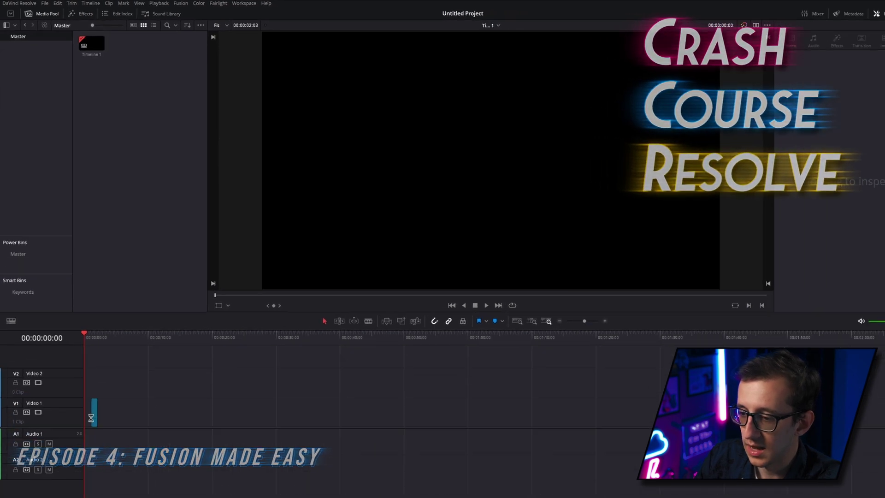
left_click(422, 492)
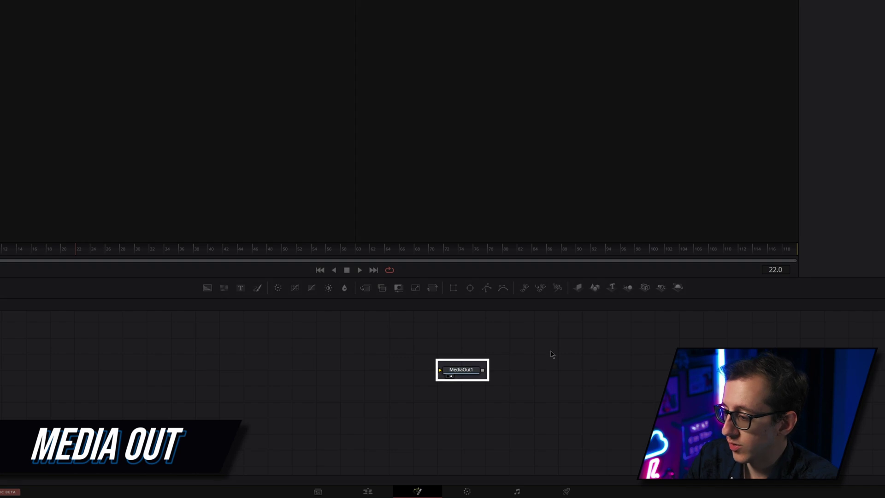
Move MediaOut1 right, add a Background1 node, and show it in the viewer
left_click_drag(451, 369, 571, 370)
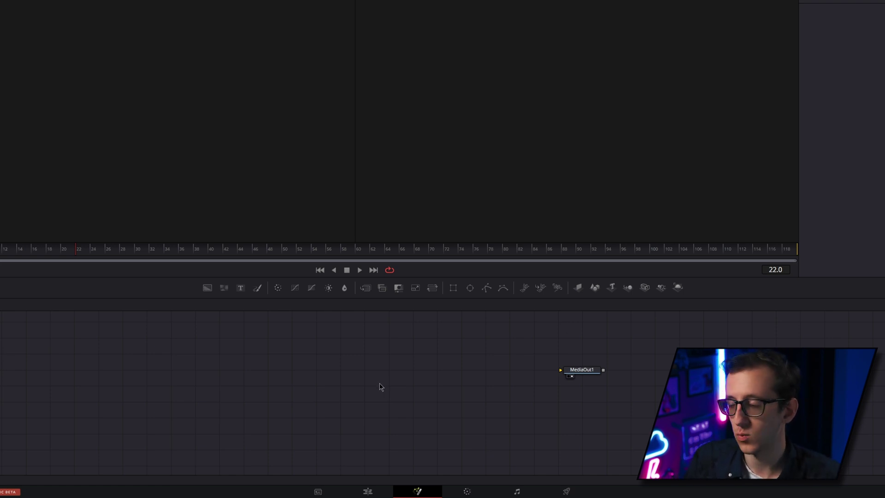
left_click_drag(207, 287, 266, 349)
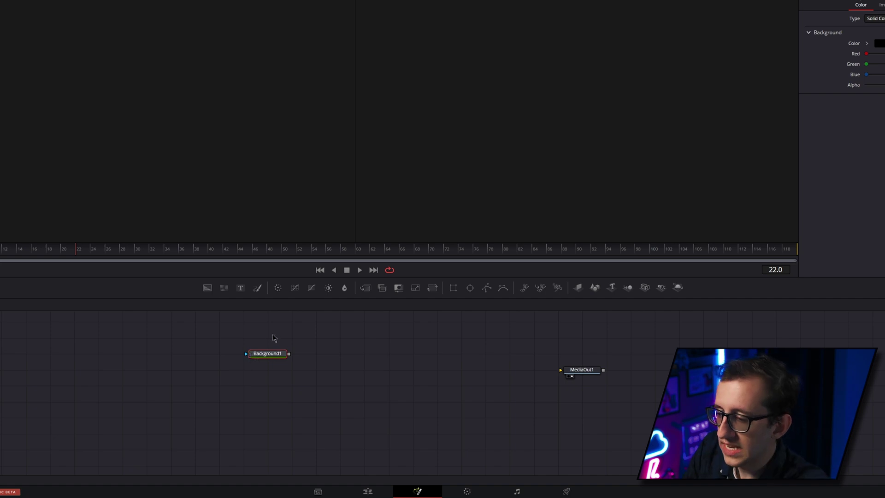
left_click(254, 362)
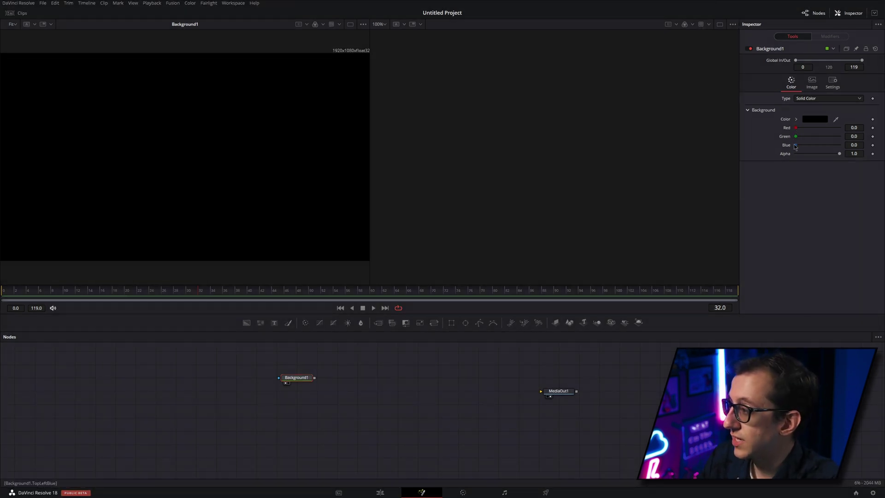
Set Background1's blue to 1.0 and check the clip on the Edit page
left_click_drag(795, 144, 846, 145)
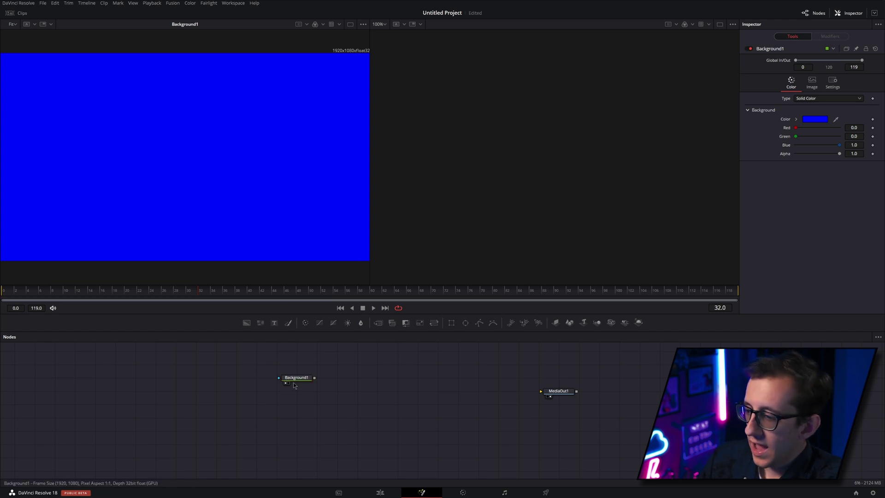
left_click(380, 492)
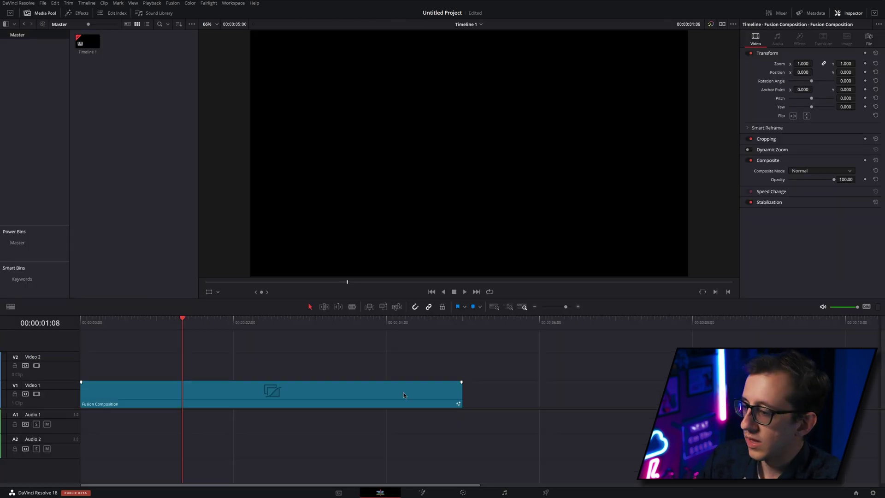
left_click_drag(388, 324, 200, 334)
key("shift+5")
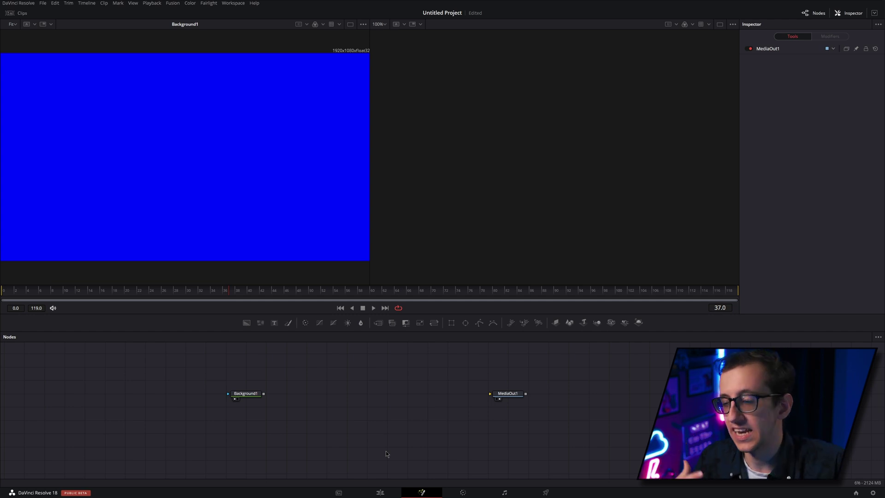
left_click(244, 393)
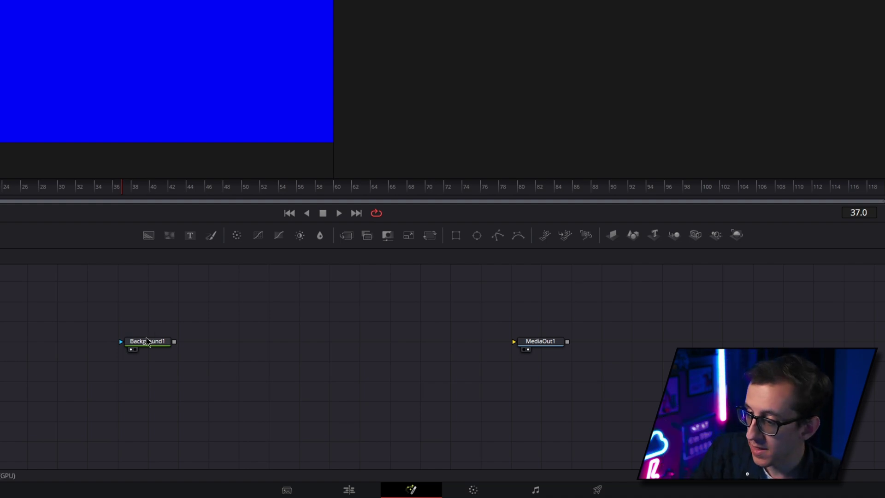
Wire Background1 into MediaOut1 and confirm the timeline clip shows blue
left_click_drag(174, 343, 514, 341)
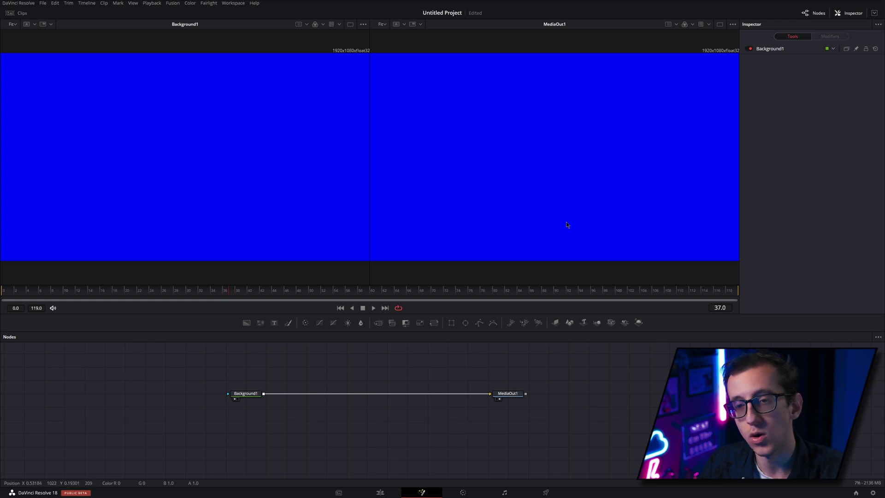
left_click(380, 492)
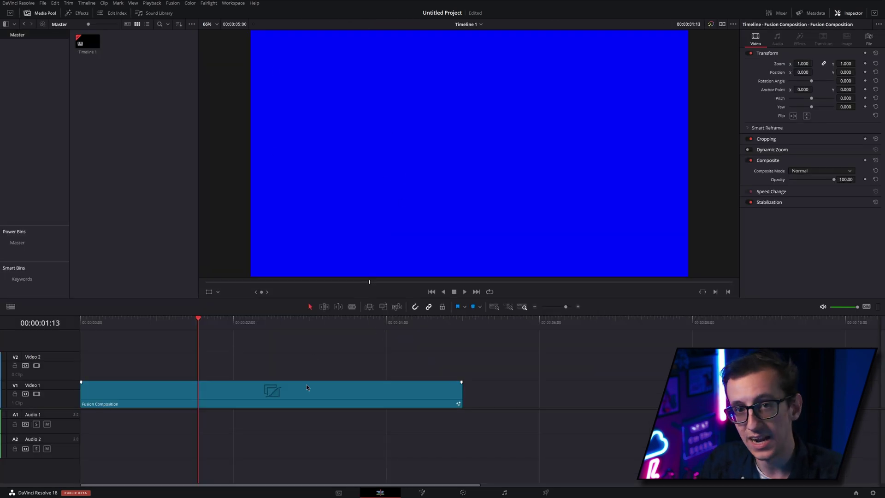
key("shift+5")
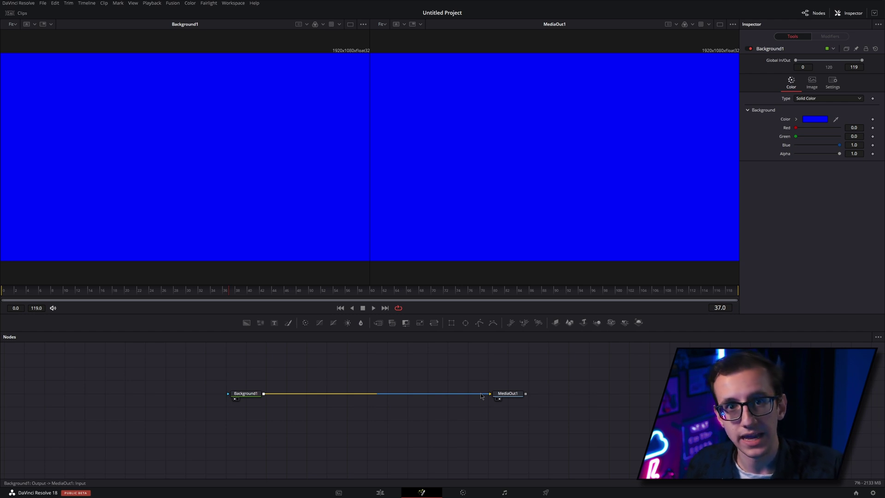
left_click_drag(481, 396, 426, 383)
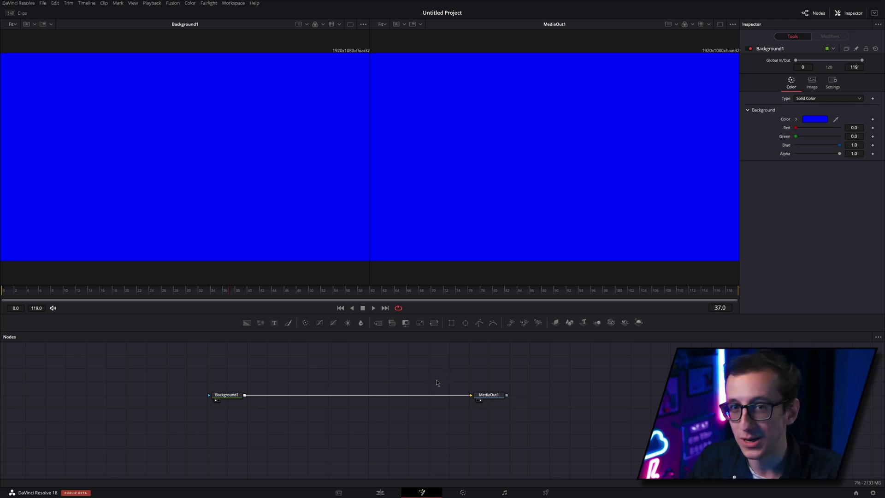
Add a Text1 node to the node graph
left_click_drag(466, 384, 493, 387)
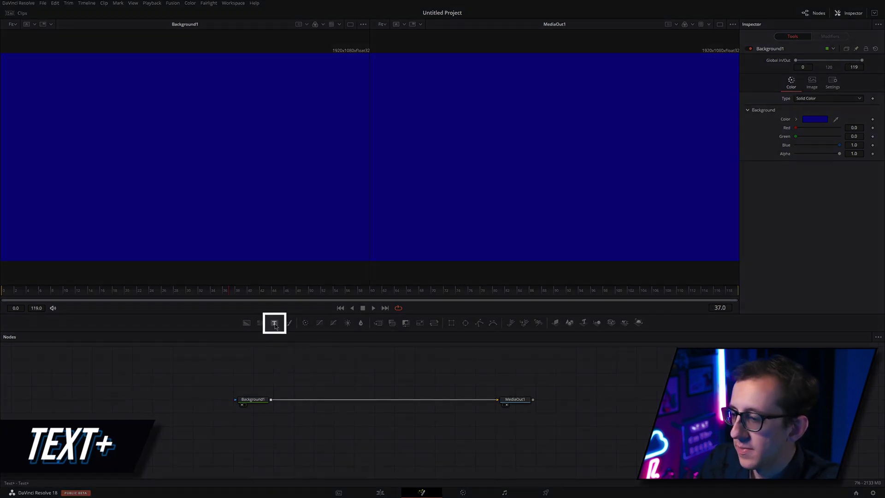
left_click_drag(279, 326, 497, 399)
key("1")
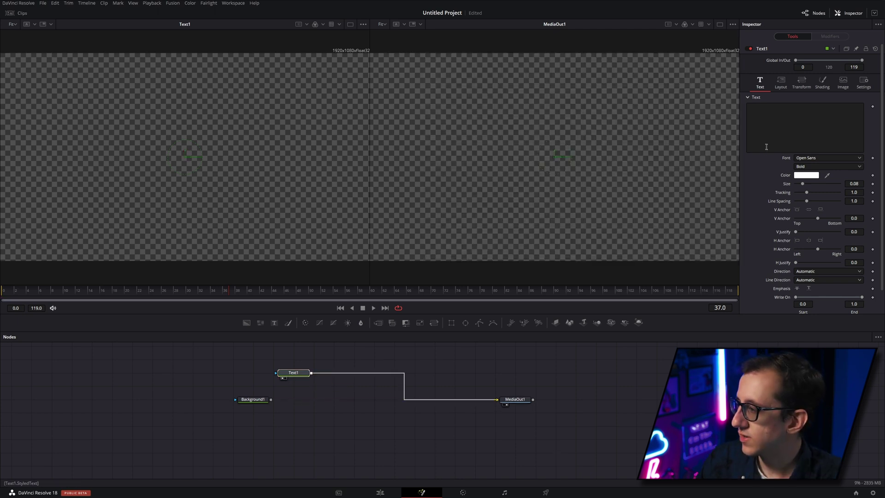
Set Text1's text to 'Get to da choppa' and switch to a single viewer
left_click(774, 125)
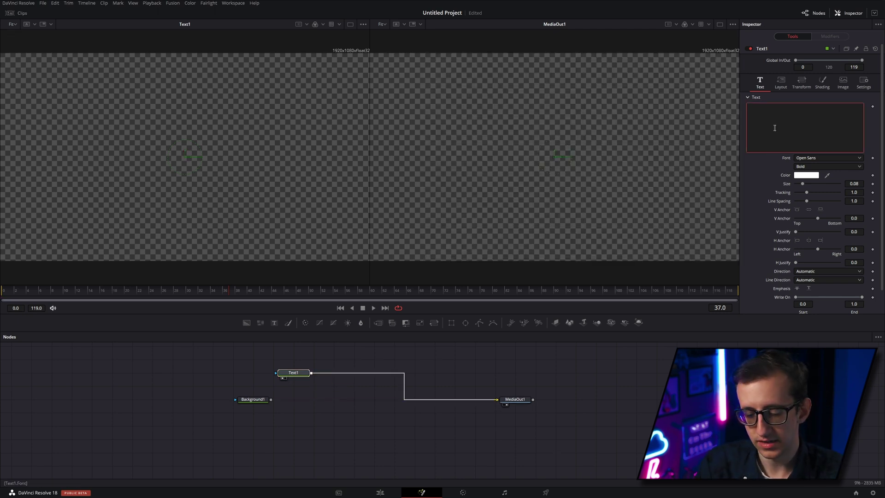
type("Get to d a")
key("BackSpace")
key("BackSpace")
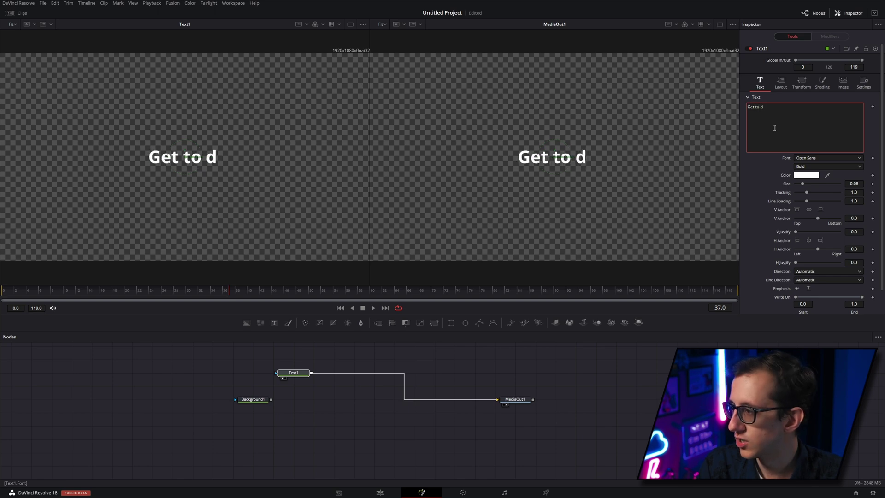
type("a choppa")
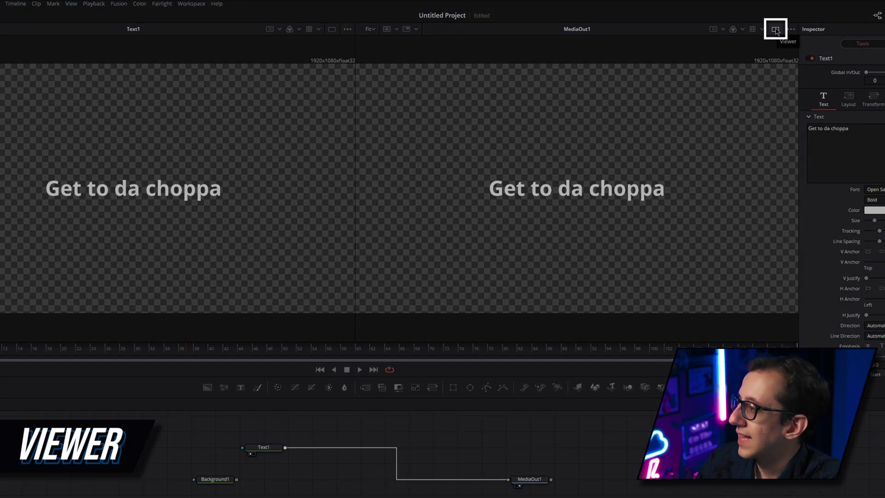
left_click(775, 29)
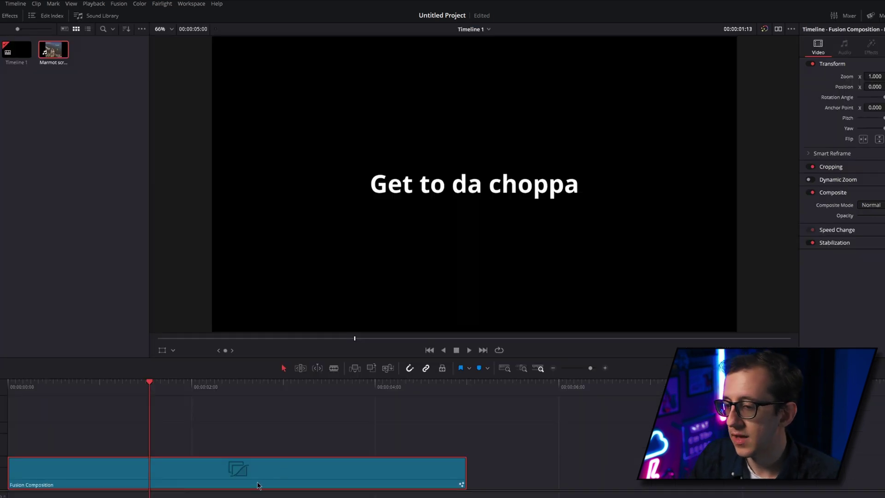
scroll(258, 485, "down", 2)
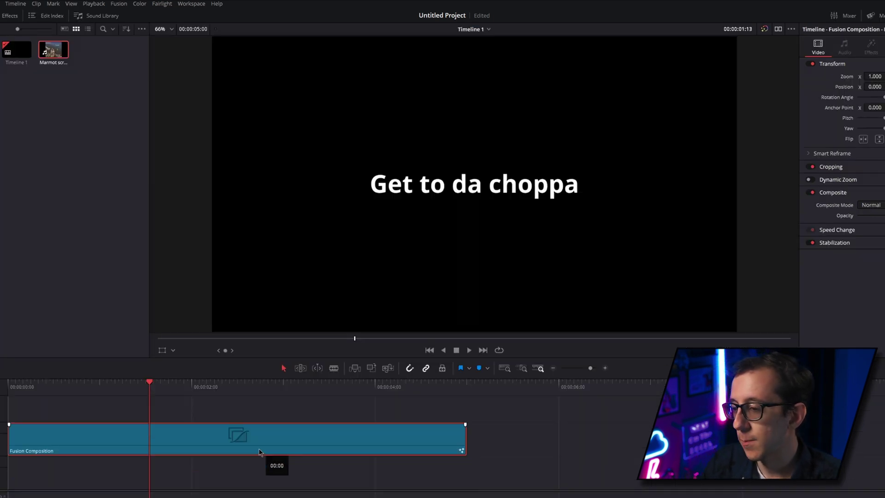
left_click_drag(61, 52, 49, 468)
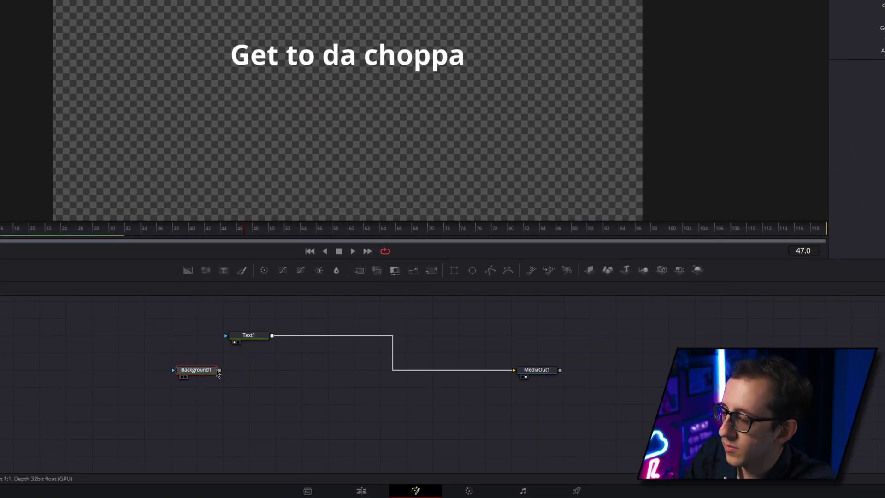
left_click(270, 399)
Insert a Merge1 node between Background1 and MediaOut1
left_click_drag(220, 371, 518, 377)
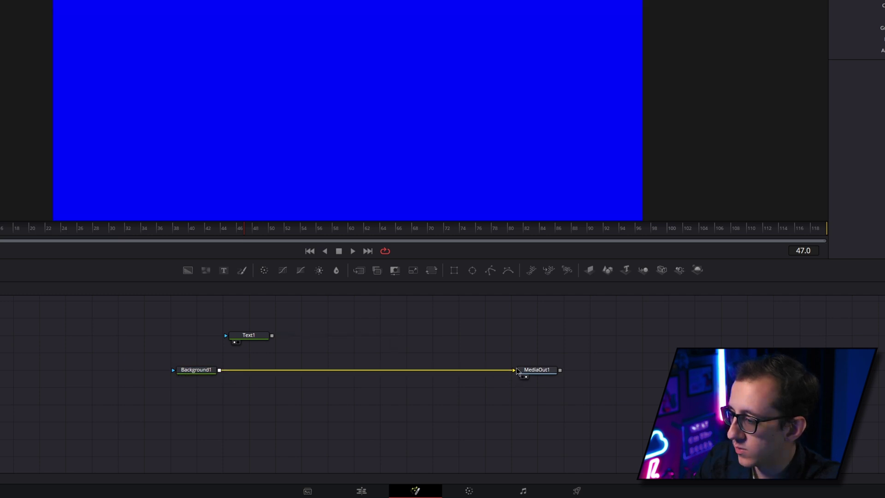
left_click_drag(272, 335, 520, 371)
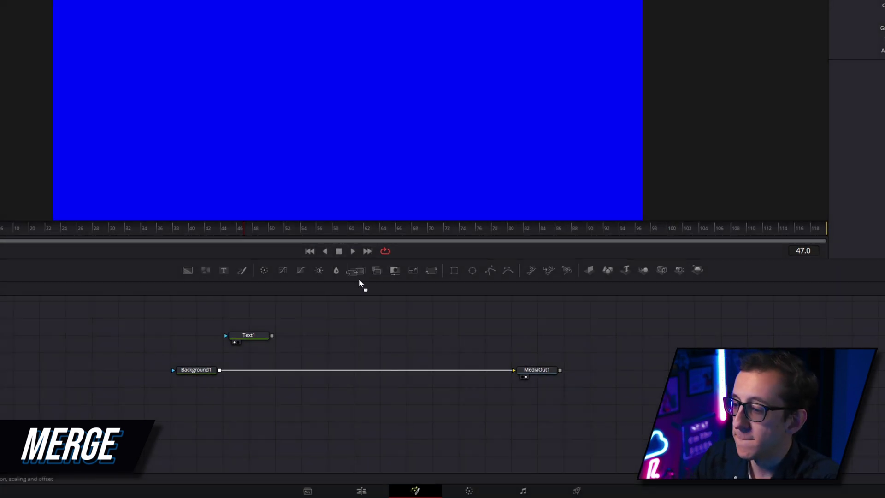
left_click_drag(359, 270, 324, 368)
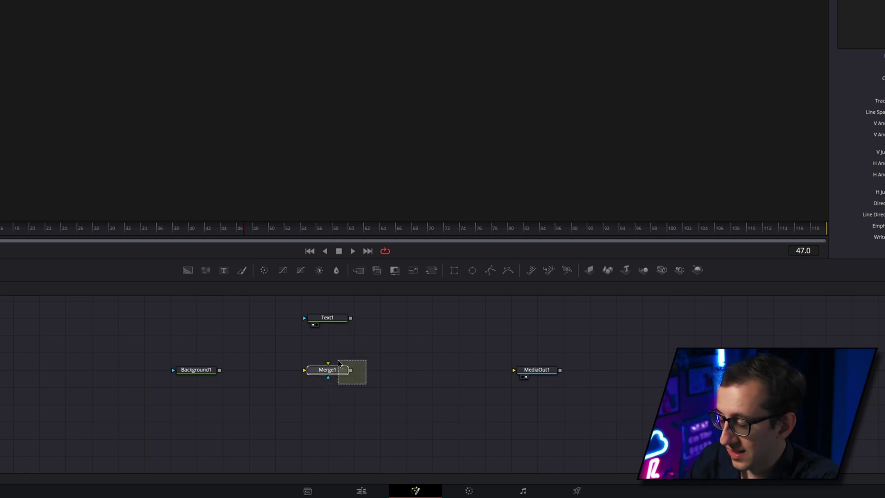
left_click(323, 371)
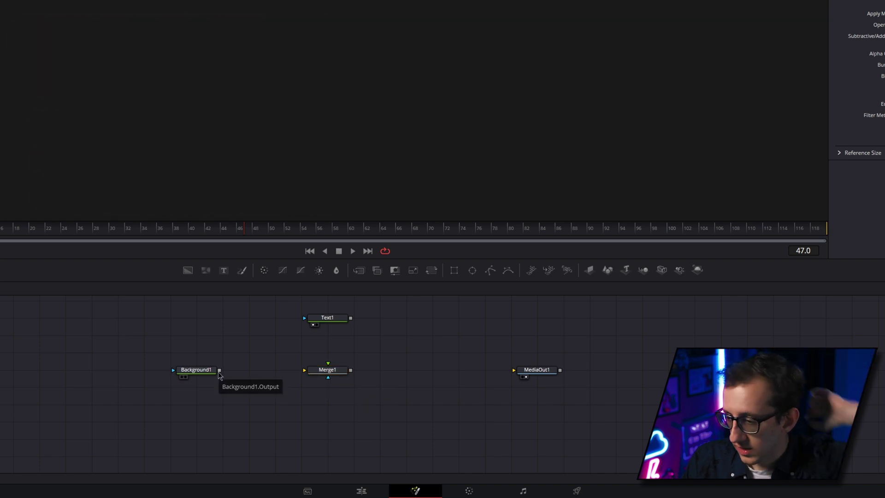
Feed Background1 and Text1 into Merge1 and route Merge1 to MediaOut1
left_click_drag(220, 373, 309, 375)
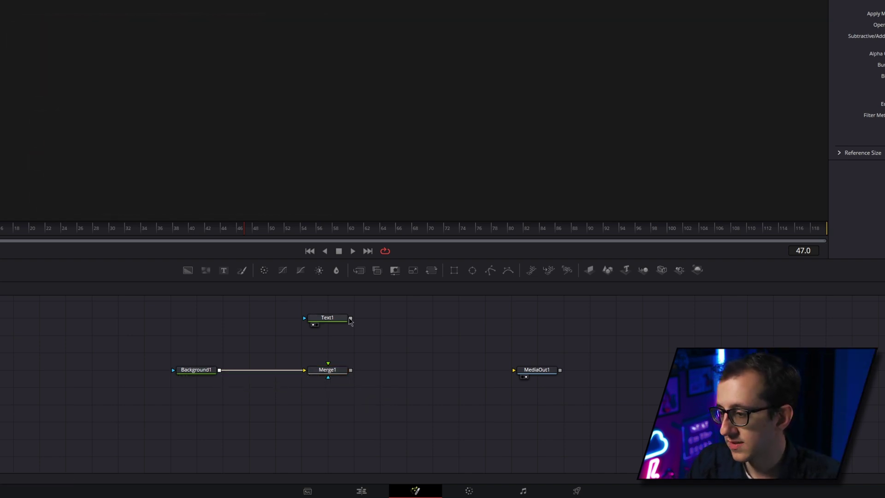
left_click_drag(351, 320, 328, 373)
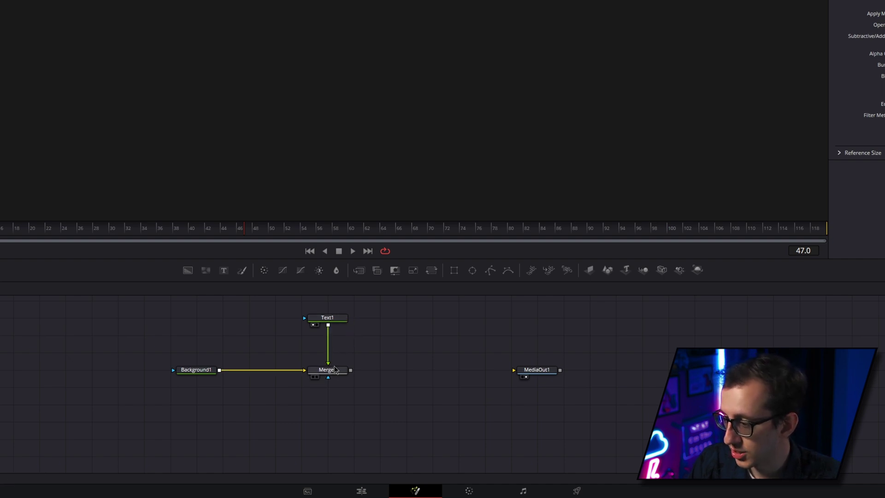
left_click_drag(351, 370, 517, 373)
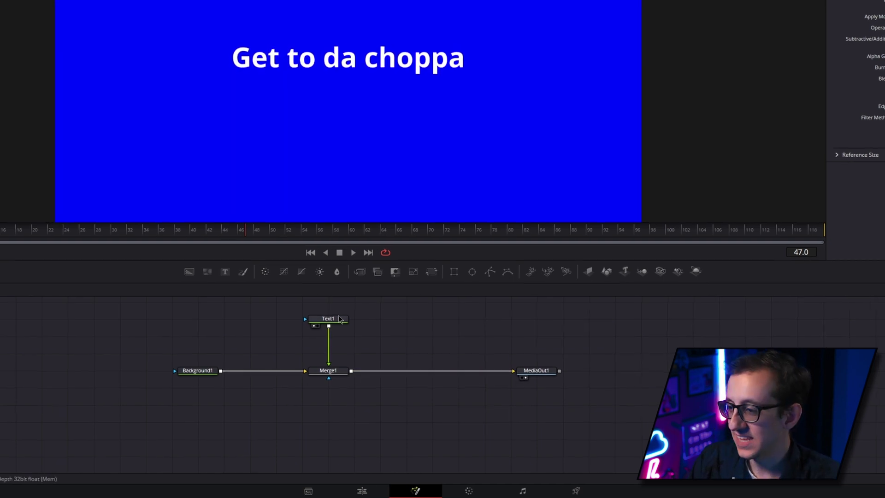
left_click(329, 371)
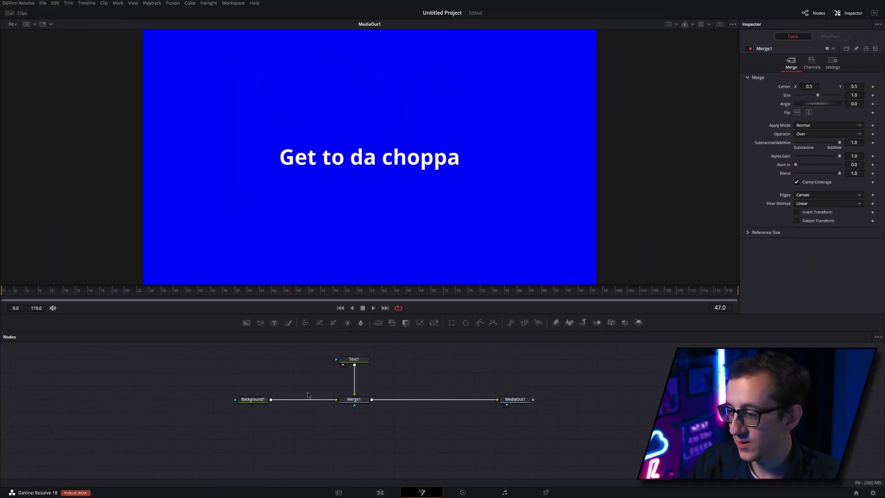
left_click(366, 400)
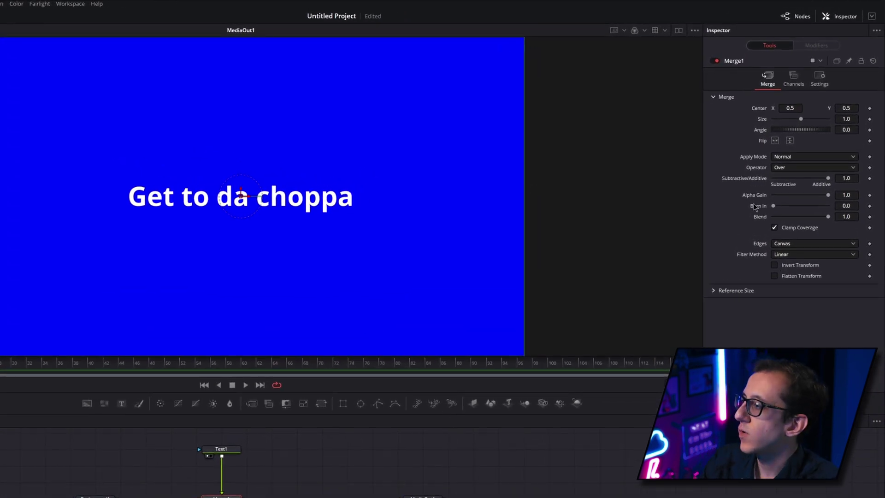
mouse_move(792, 108)
left_mouse_down()
mouse_move(761, 108)
mouse_move(811, 108)
mouse_move(760, 108)
mouse_move(783, 108)
left_mouse_up()
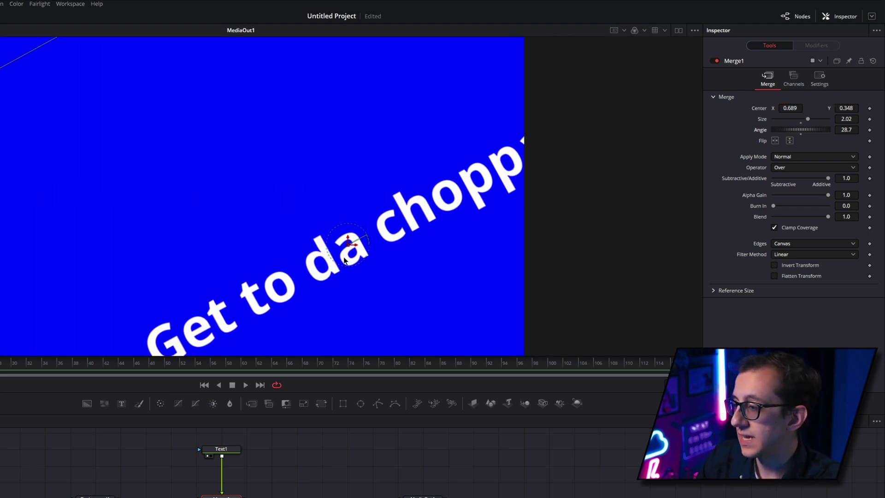
double_click(759, 109)
double_click(761, 119)
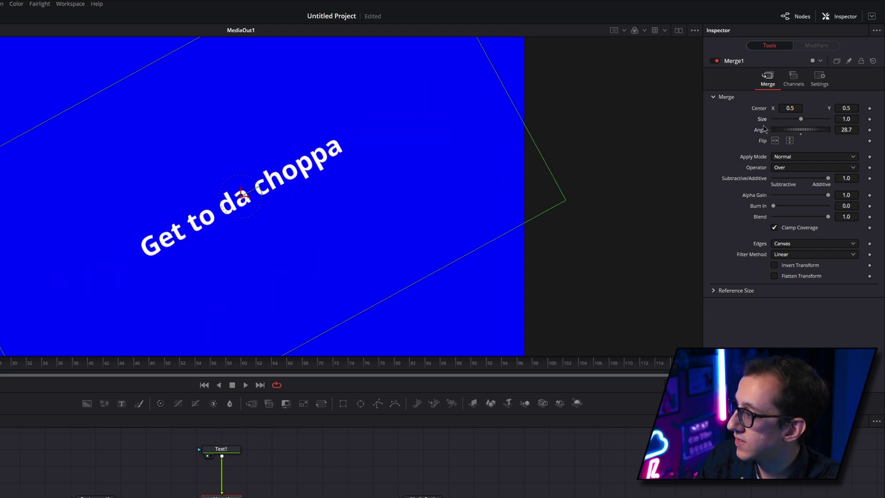
double_click(760, 129)
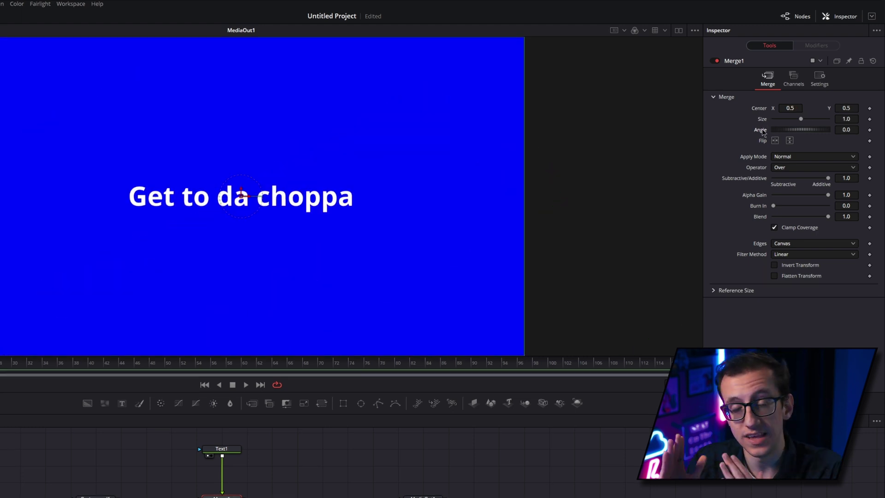
left_click(95, 497)
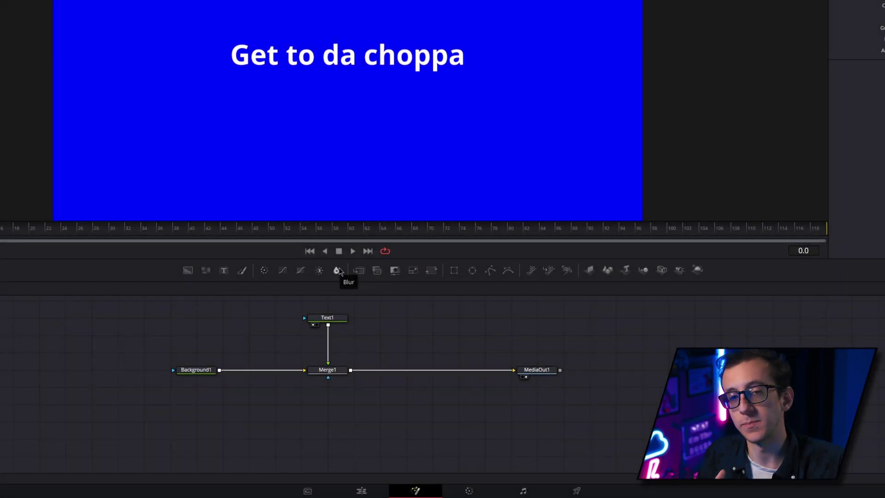
Add Blur1 on the Text1 branch into Merge1 and increase the blur size
left_click_drag(337, 272, 456, 367)
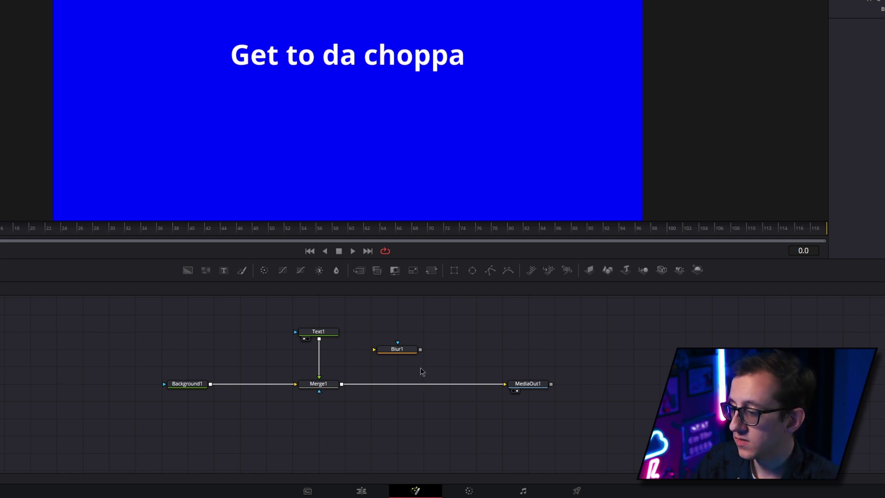
mouse_move(323, 337)
left_mouse_down()
mouse_move(324, 306)
mouse_move(325, 322)
left_mouse_up()
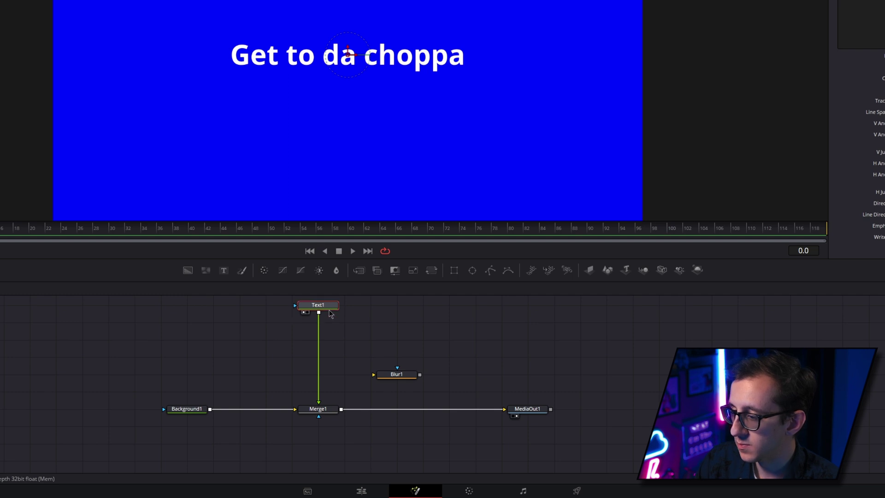
left_click_drag(333, 437, 357, 371)
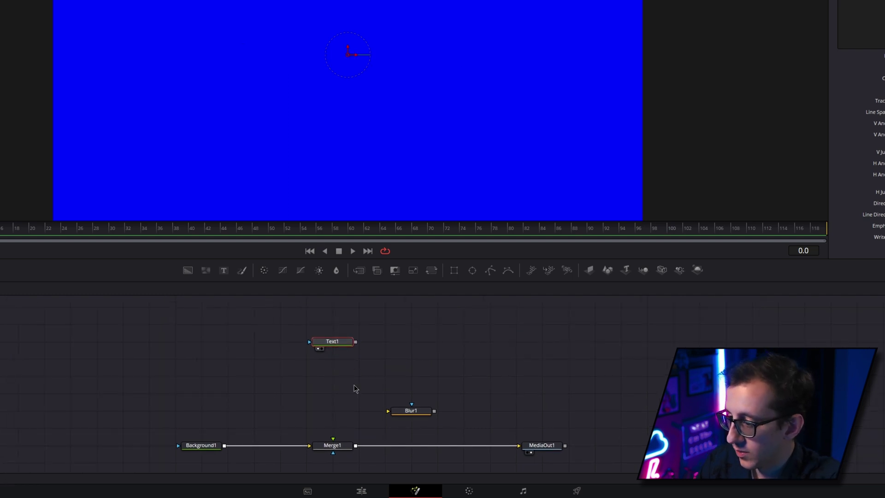
left_click_drag(405, 410, 327, 392)
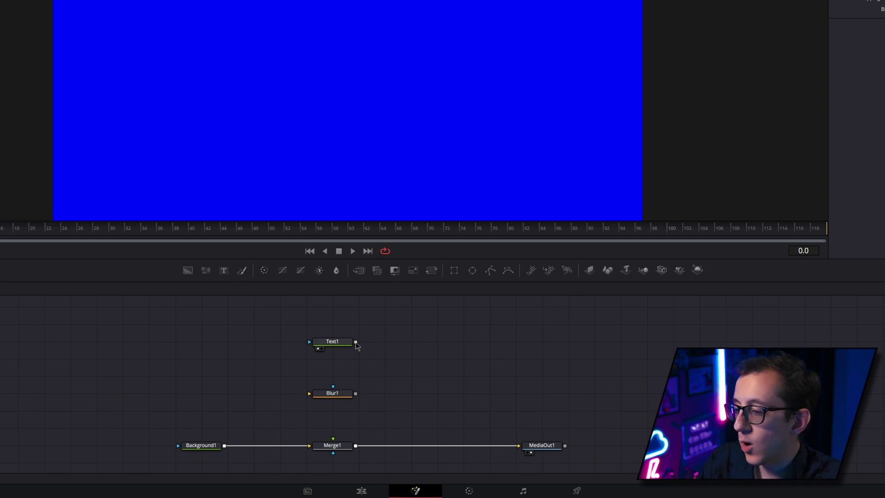
left_click_drag(355, 342, 312, 397)
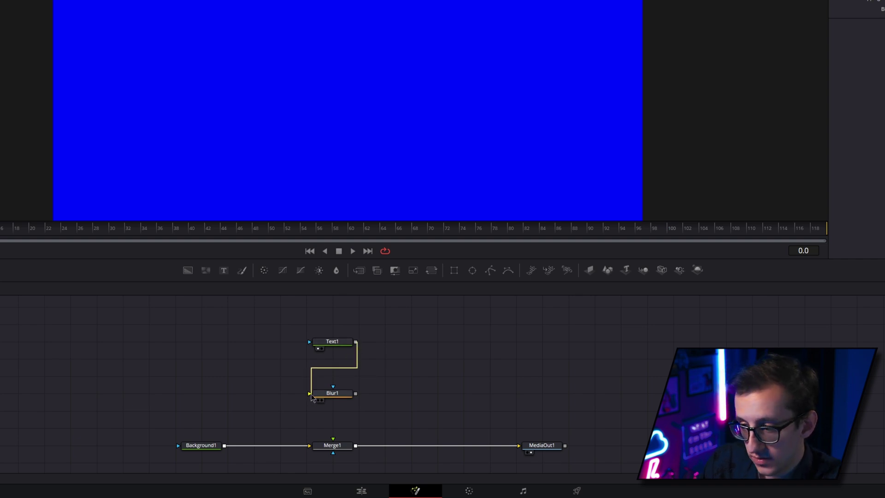
left_click_drag(355, 395, 333, 439)
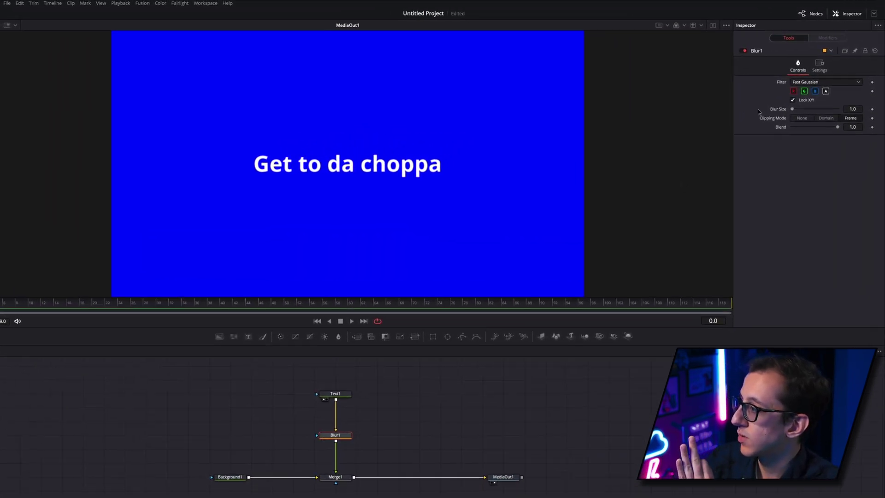
left_click_drag(795, 105, 775, 130)
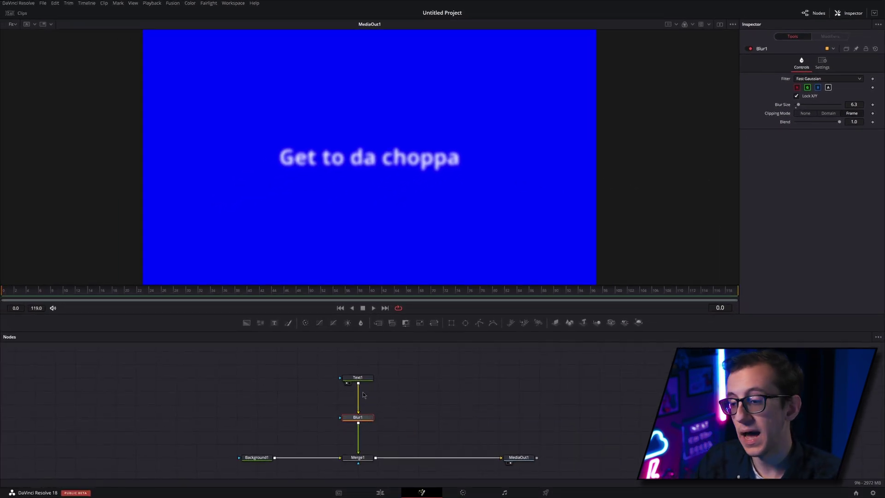
Move Blur1 to sit between Merge1 and MediaOut1, reconnecting Text1 directly to Merge1
left_click(257, 457)
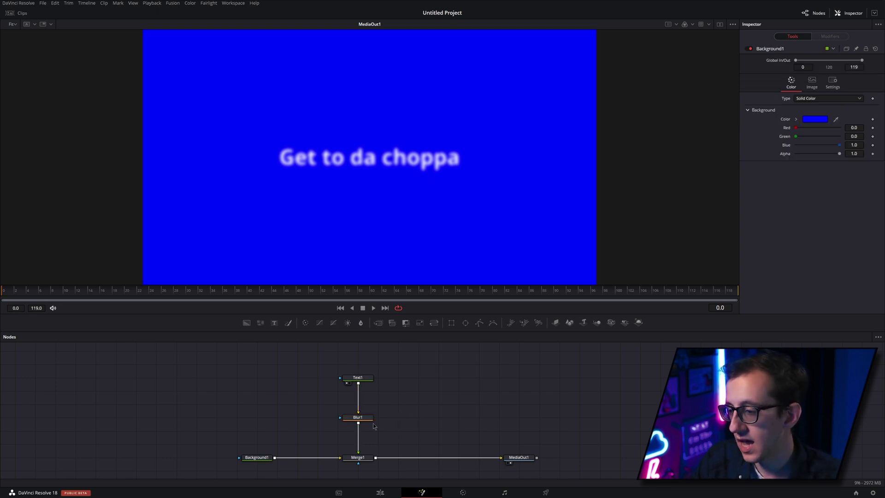
left_click_drag(357, 417, 458, 417)
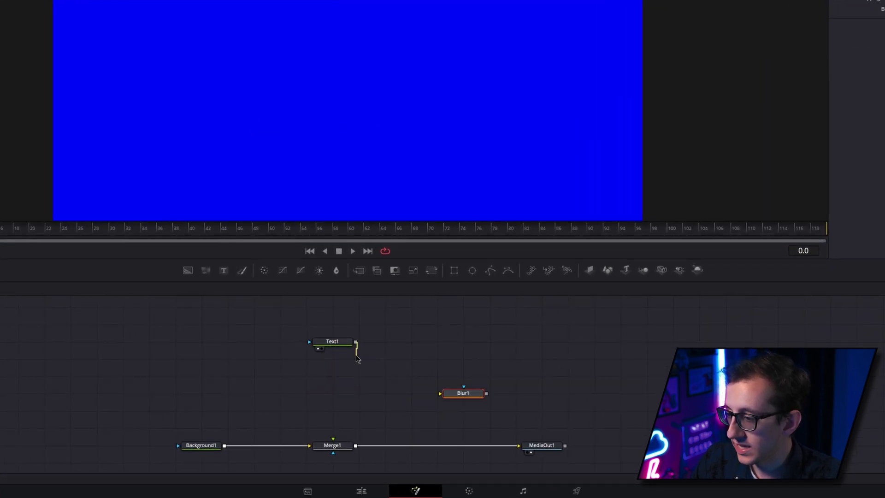
left_click_drag(357, 358, 333, 438)
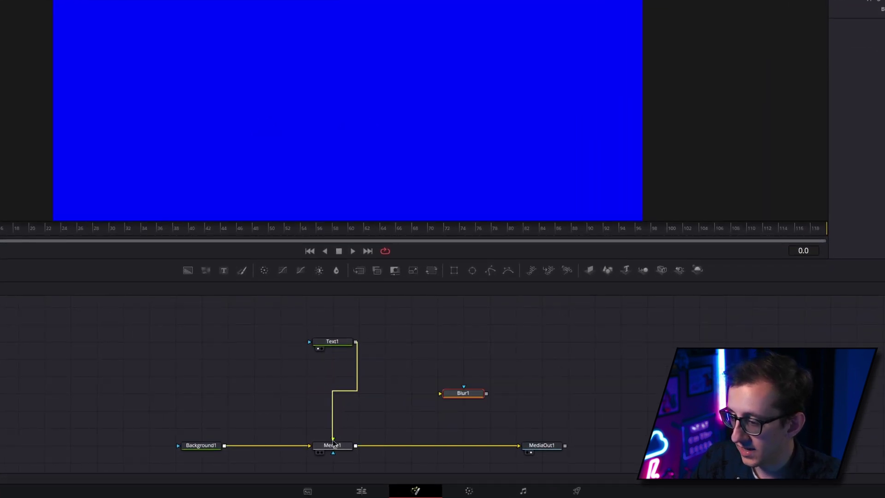
left_click_drag(489, 433, 484, 408)
left_click_drag(351, 419, 524, 423)
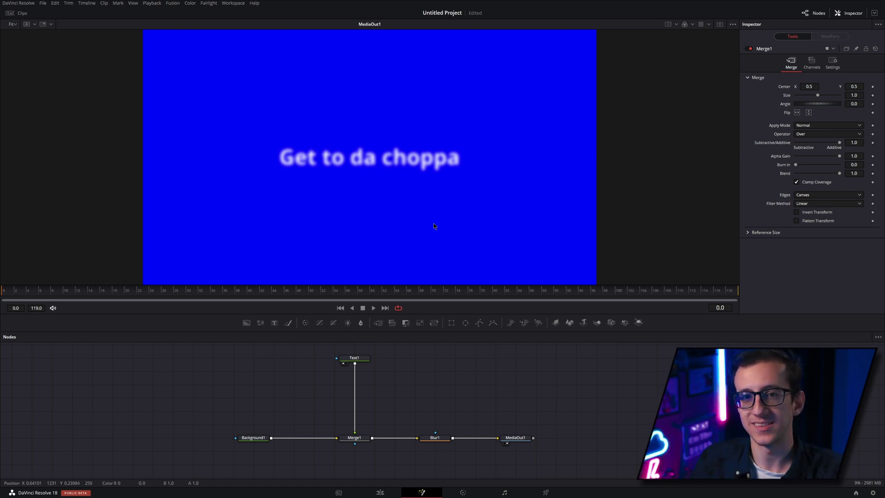
left_click_drag(253, 437, 241, 431)
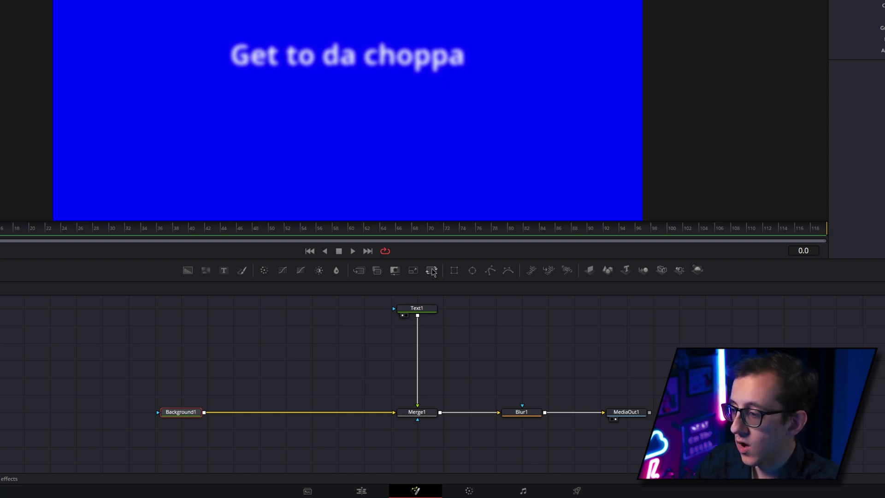
Add Transform1 between Background1 and Merge1 and set its size to 0.69
left_click(433, 272)
left_click_drag(233, 411, 283, 412)
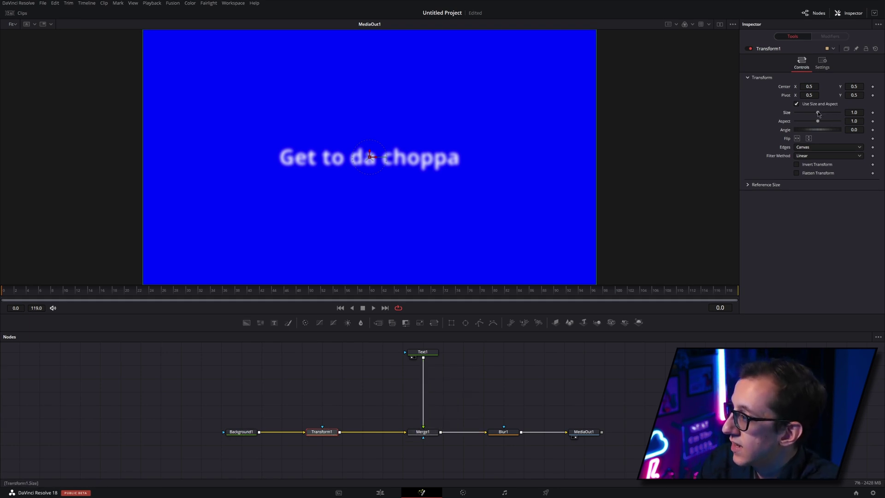
left_click_drag(818, 113, 811, 115)
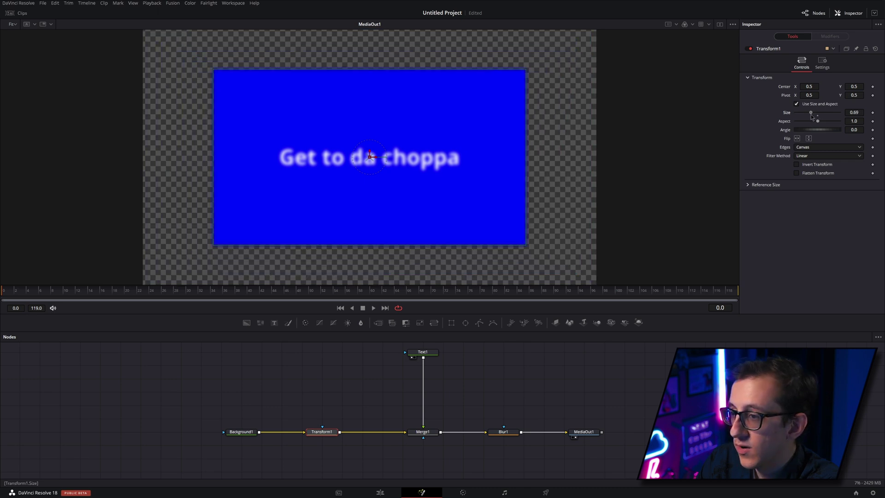
left_click(254, 426)
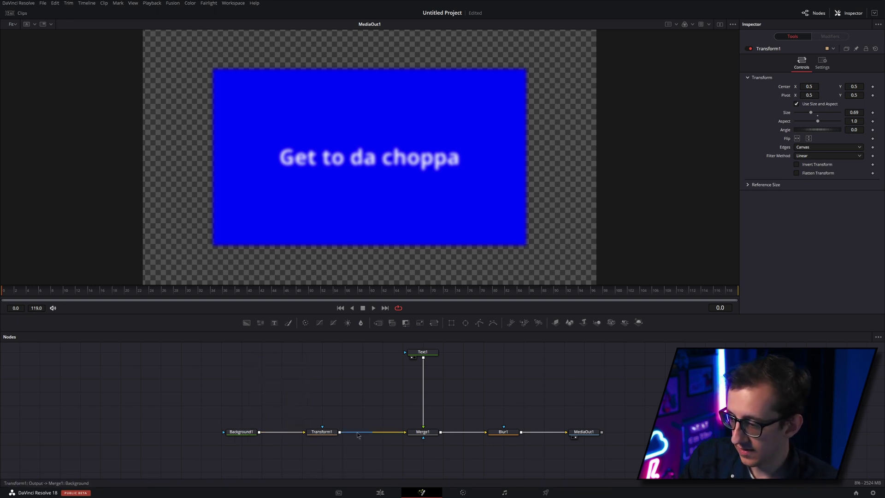
Inspect each node in the Background–Transform–Merge–Blur–MediaOut chain
left_click(243, 432)
left_click(322, 432)
left_click(421, 432)
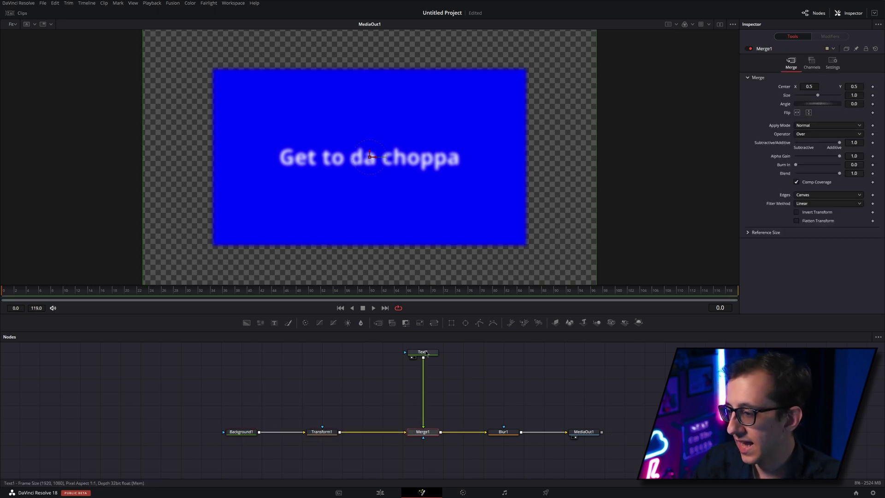
left_click(503, 432)
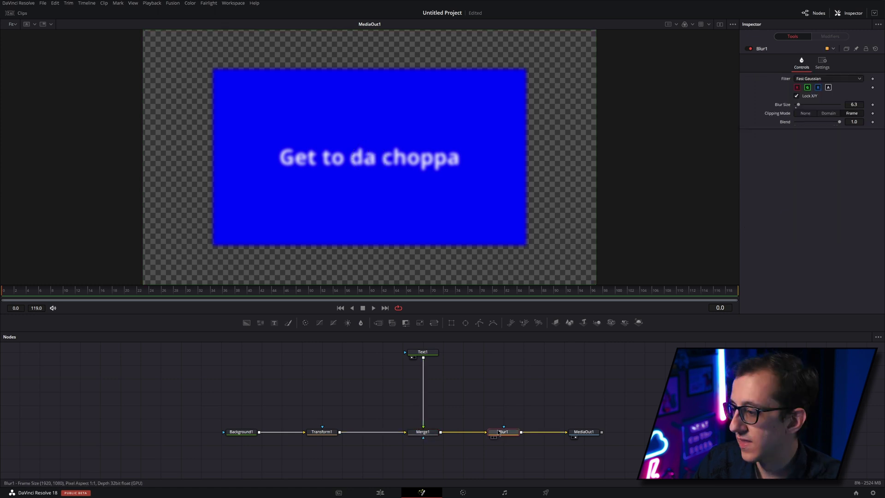
left_click(596, 433)
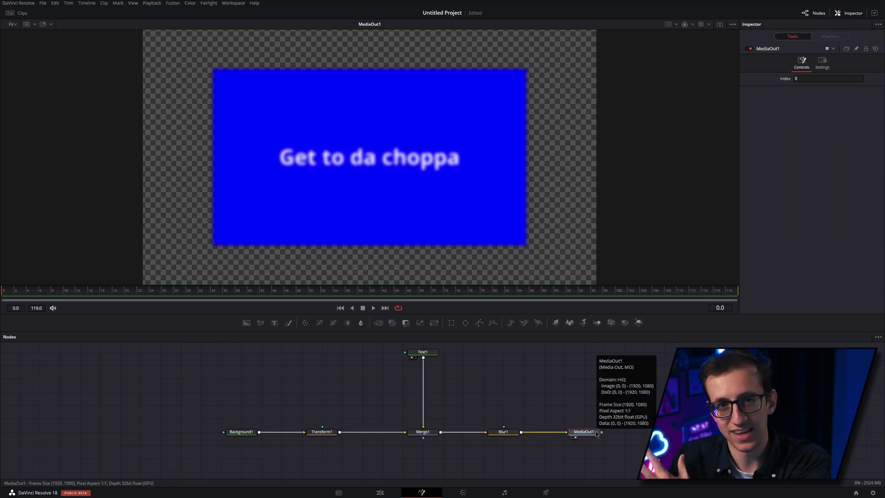
left_click_drag(515, 363, 424, 367)
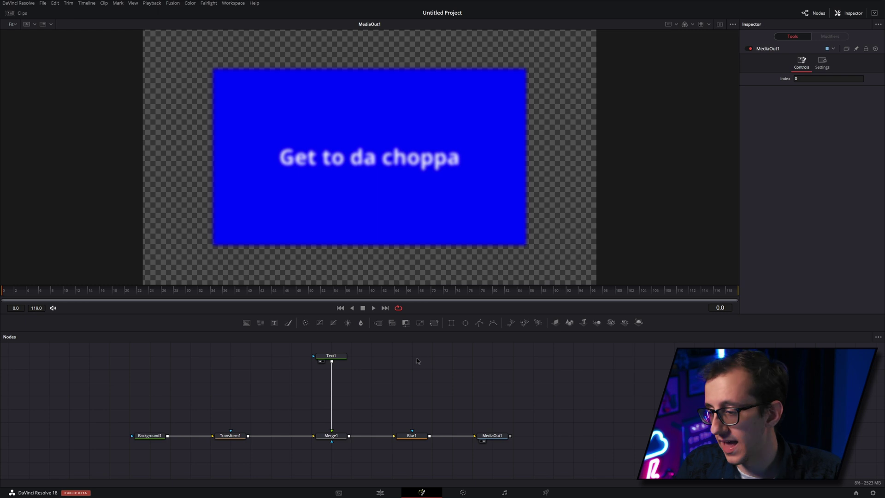
Add a Text2 node reading 'Who is your daddy and what does he do'
left_click_drag(471, 382, 432, 381)
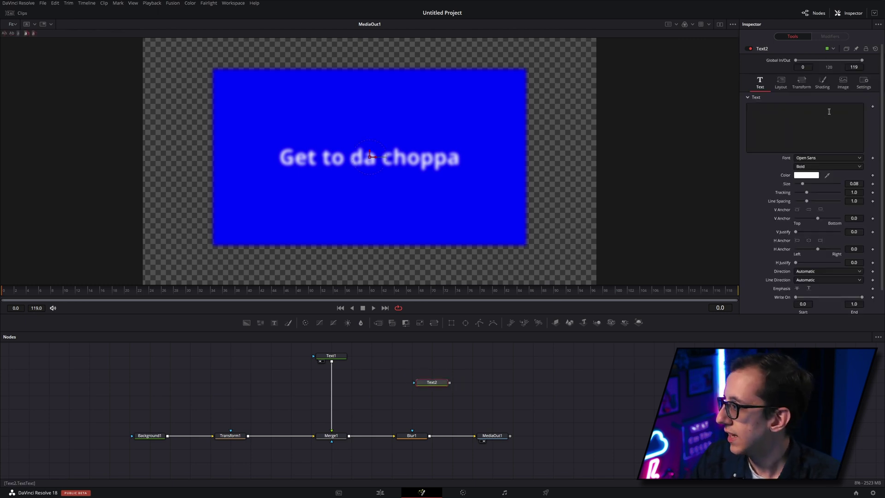
left_click(800, 125)
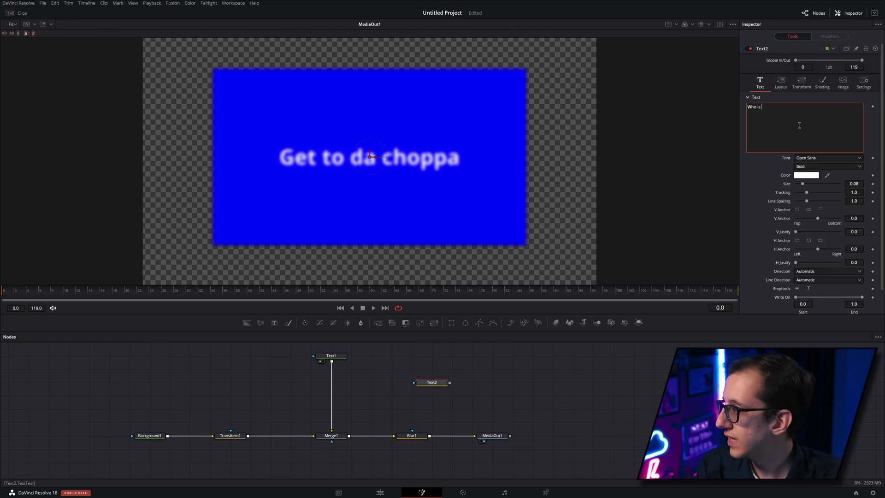
type("Who is your daddy an")
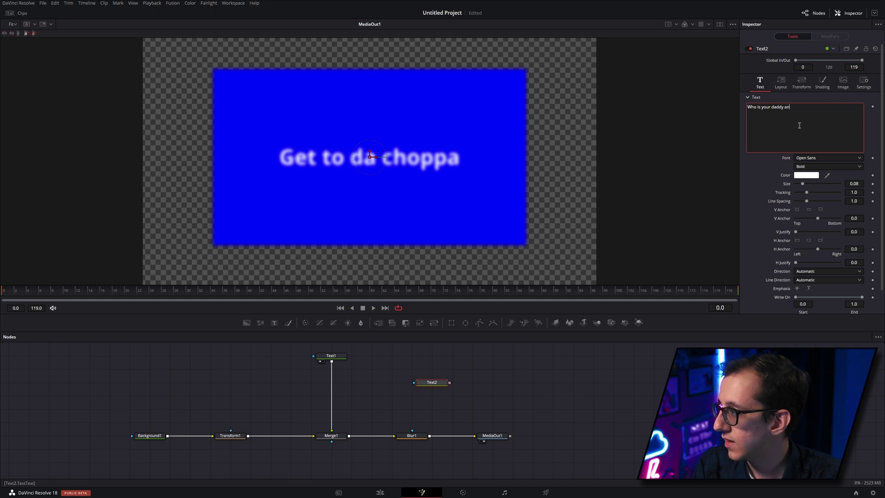
type("d what")
type(" does he do")
left_click(445, 383)
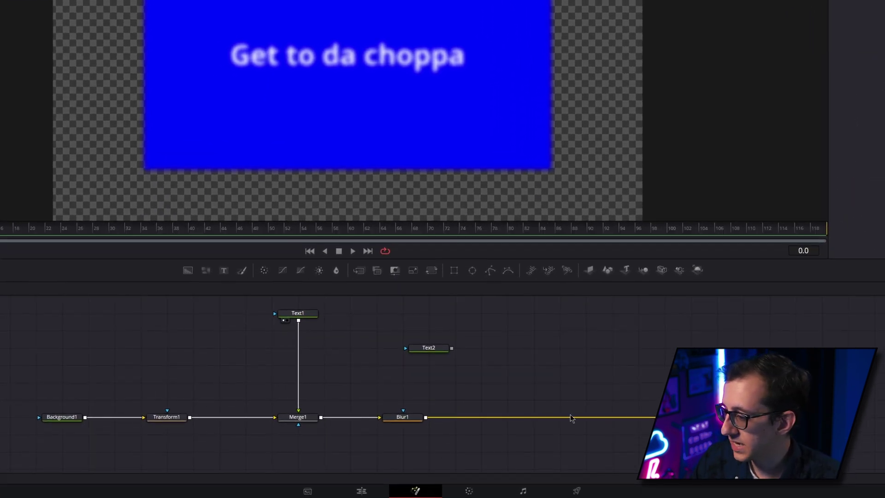
Shift Blur1 left and add a Merge2 node after it
left_click_drag(412, 421, 386, 421)
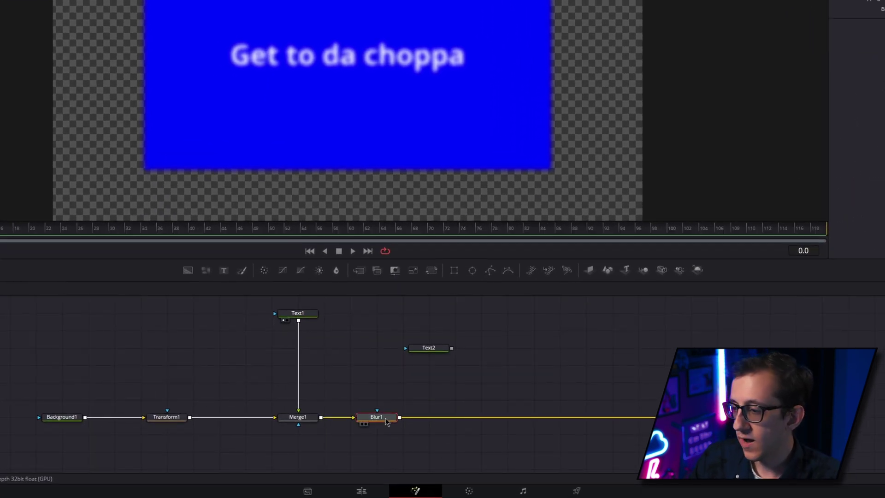
left_click(359, 272)
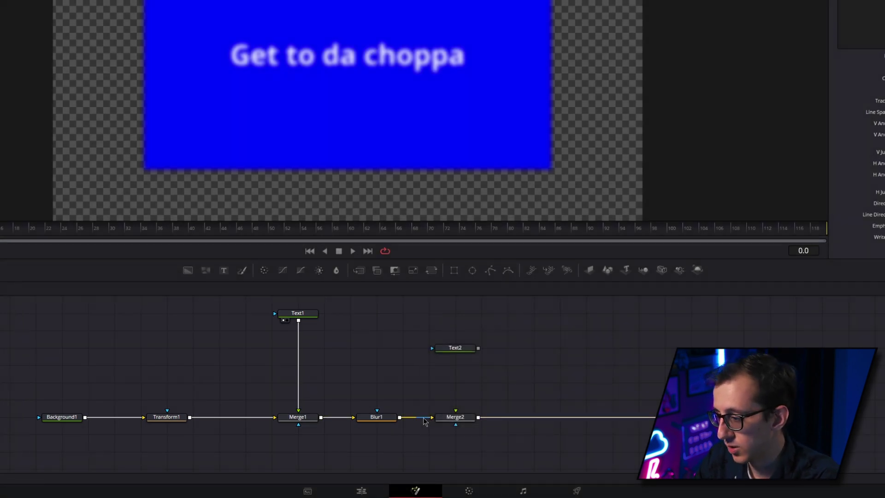
left_click_drag(318, 445, 278, 381)
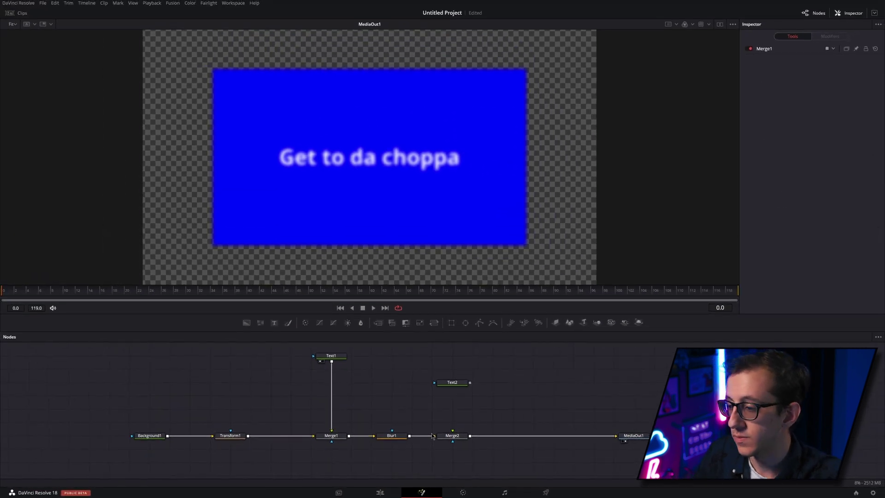
left_click(341, 435)
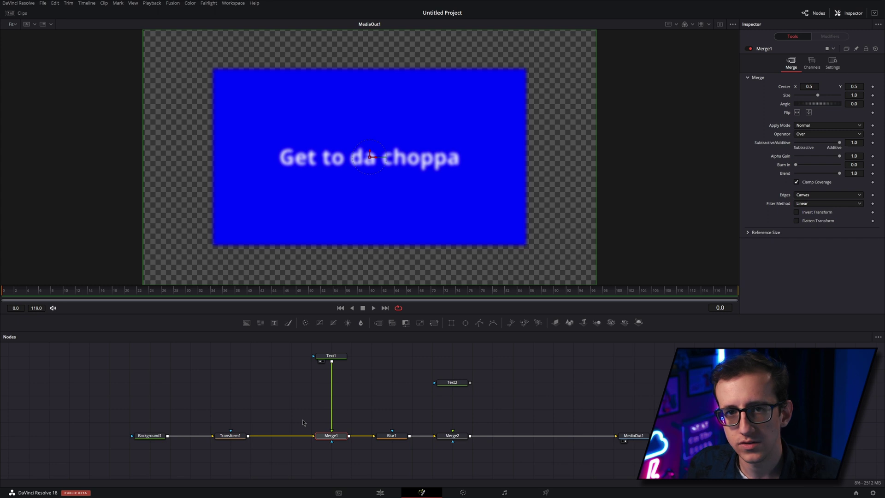
left_click(485, 393)
left_click(329, 437)
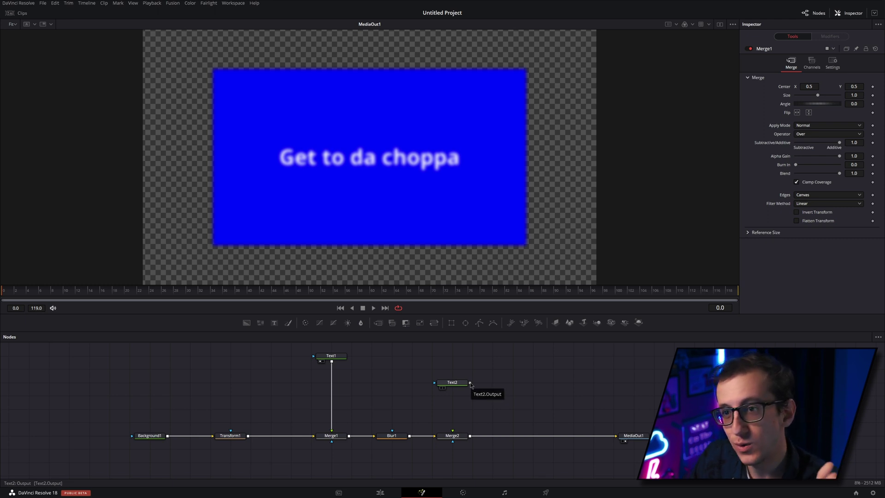
Wire Text2 into Merge2's foreground and raise it to Center Y 0.628
left_click_drag(470, 385, 452, 432)
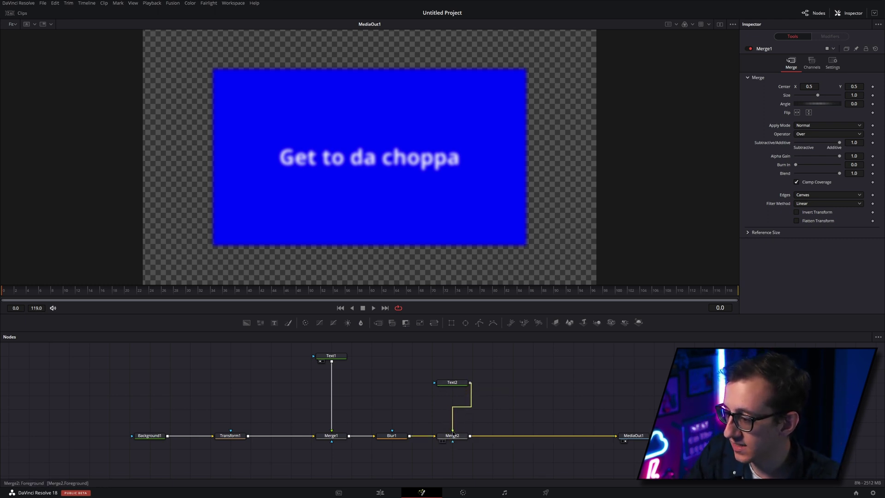
left_click_drag(453, 434, 452, 434)
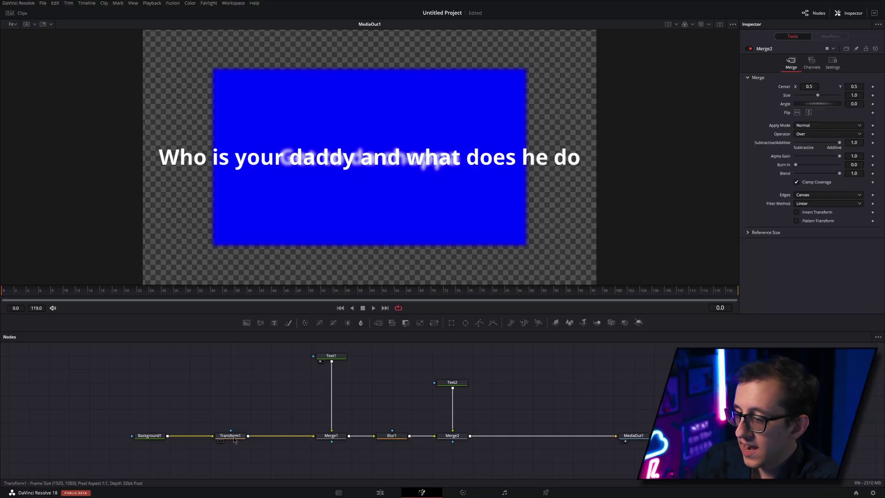
left_click(449, 437)
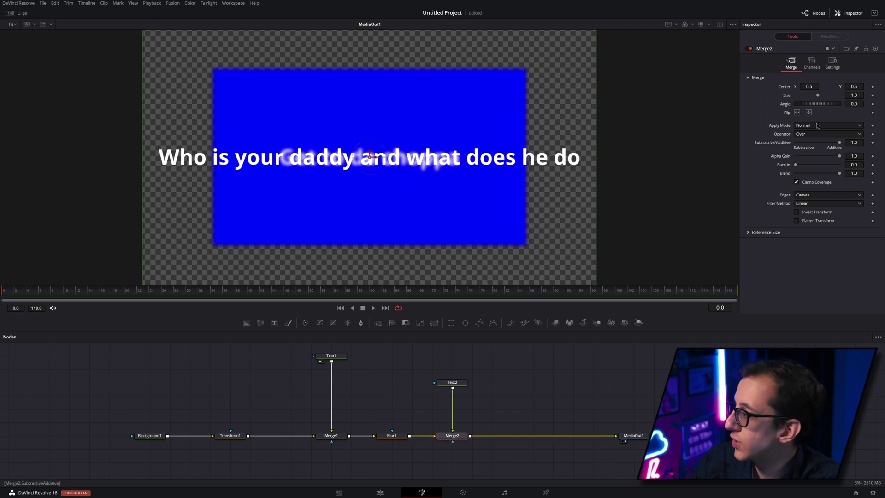
left_click_drag(852, 86, 873, 86)
left_click(384, 384)
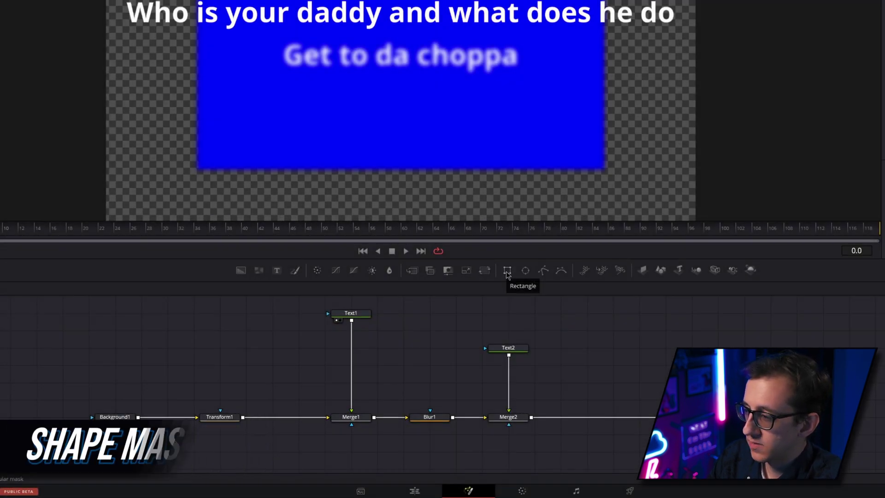
Add a Rectangle1 mask and connect it to Background1's mask input
left_click_drag(509, 273, 45, 418)
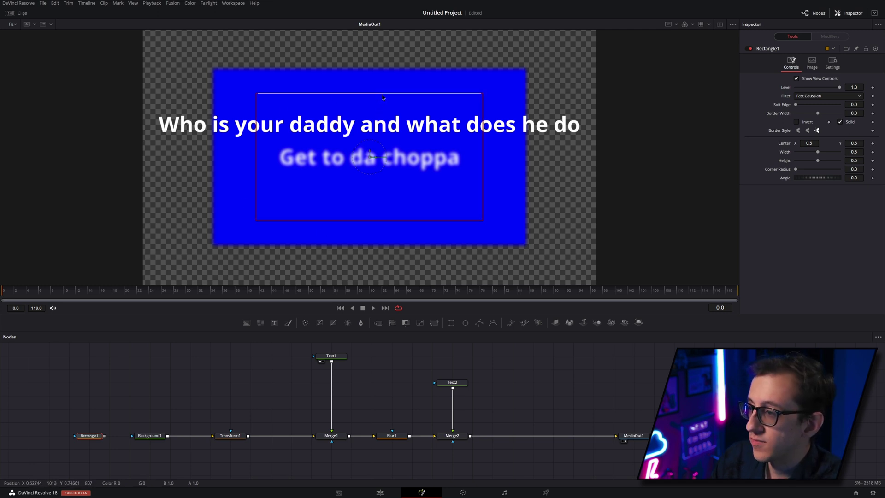
mouse_move(381, 94)
left_mouse_down()
mouse_move(383, 65)
mouse_move(379, 137)
mouse_move(380, 90)
left_mouse_up()
left_click_drag(374, 162, 400, 160)
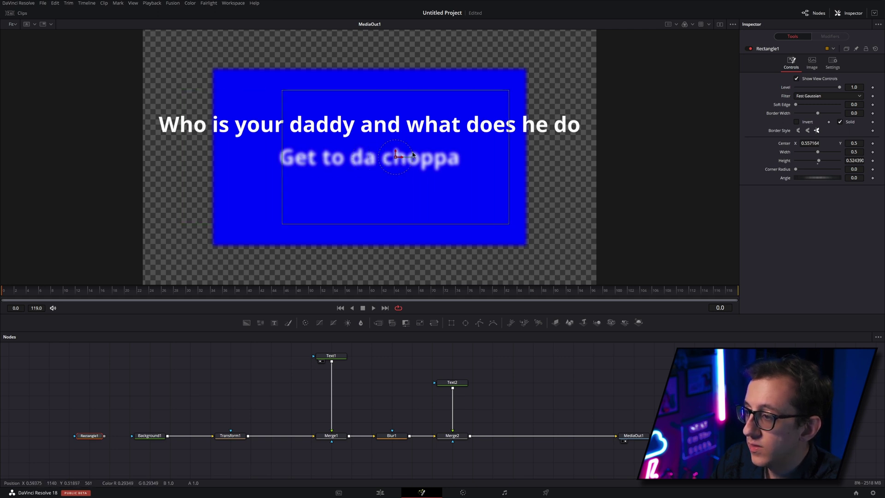
key("ctrl+z")
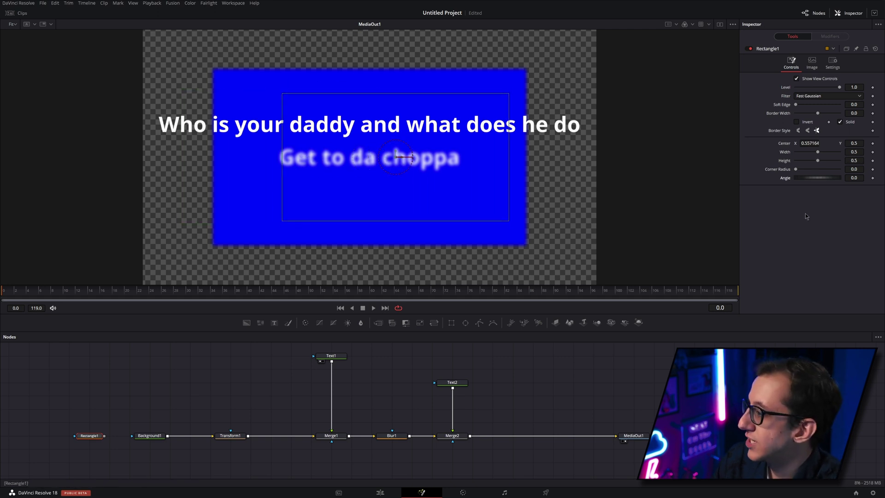
key("ctrl+z")
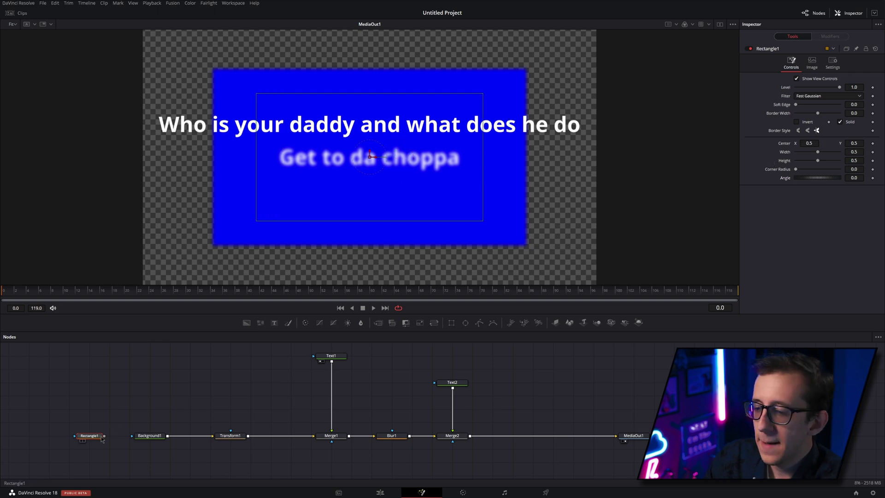
left_click_drag(104, 438, 132, 438)
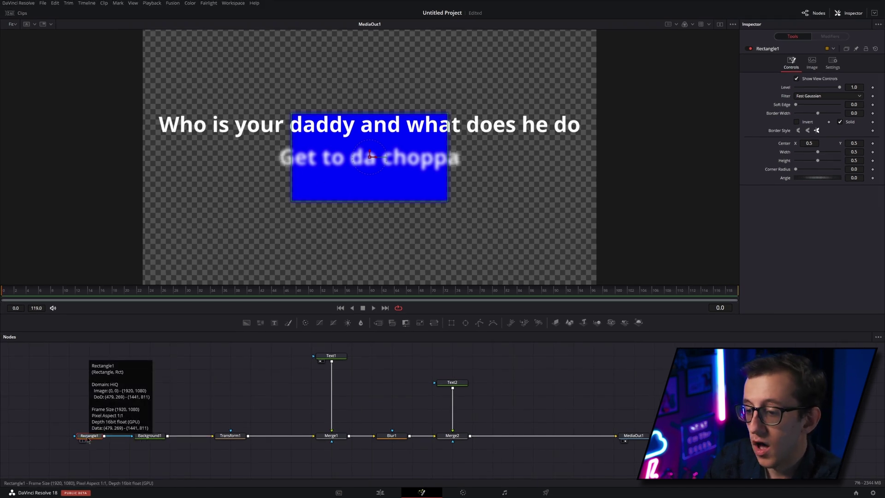
Enlarge and reposition the rectangle mask so the whole blue background shows
left_click_drag(369, 157, 268, 159)
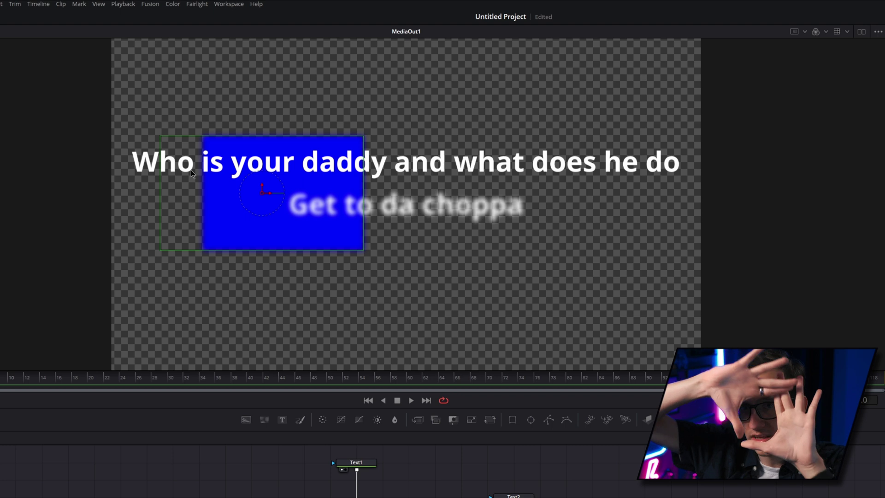
left_click_drag(321, 137, 321, 46)
left_click_drag(364, 94, 674, 99)
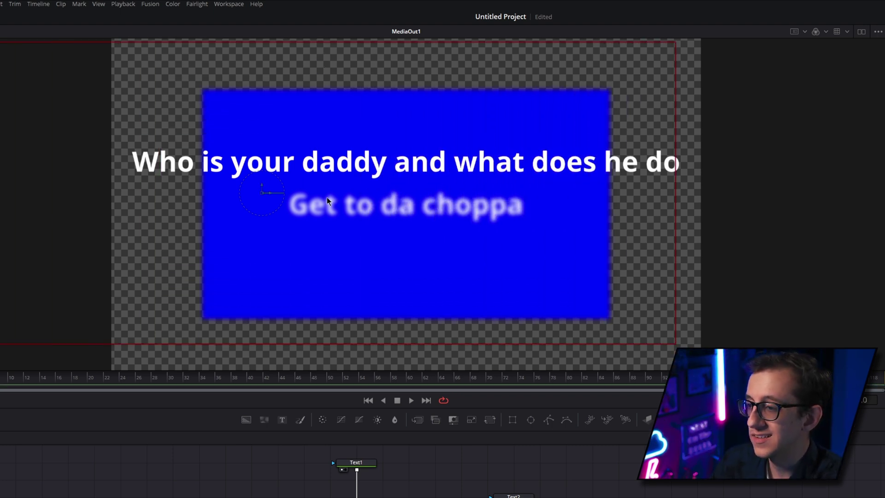
left_click(271, 198)
left_click_drag(270, 196, 865, 195)
left_click_drag(874, 227, 368, 266)
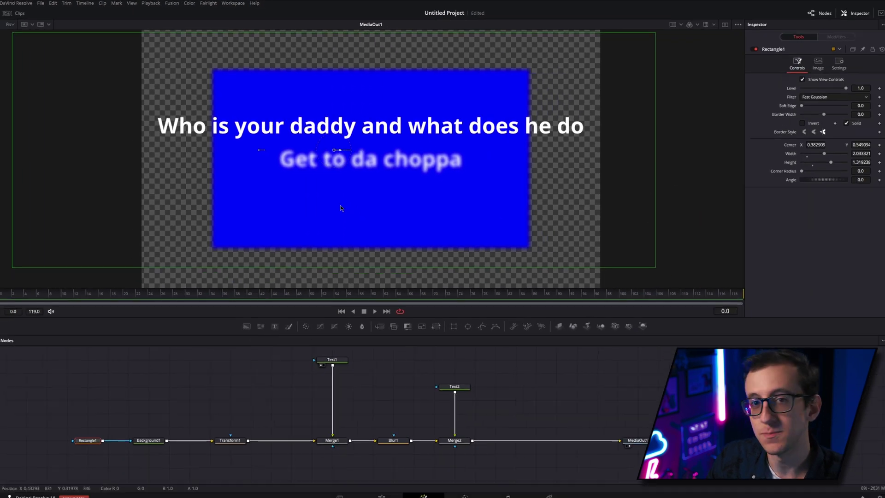
left_click(467, 366)
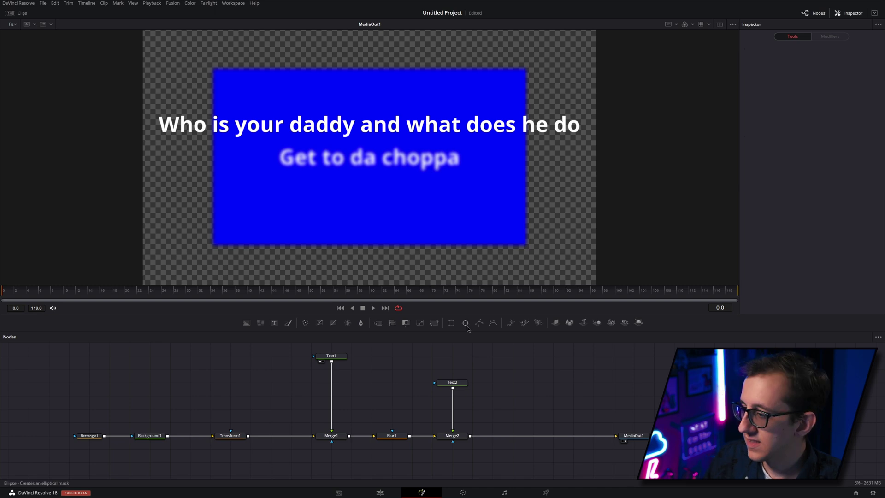
Add an Ellipse node and connect it to Blur1's mask input
key("ctrl+v")
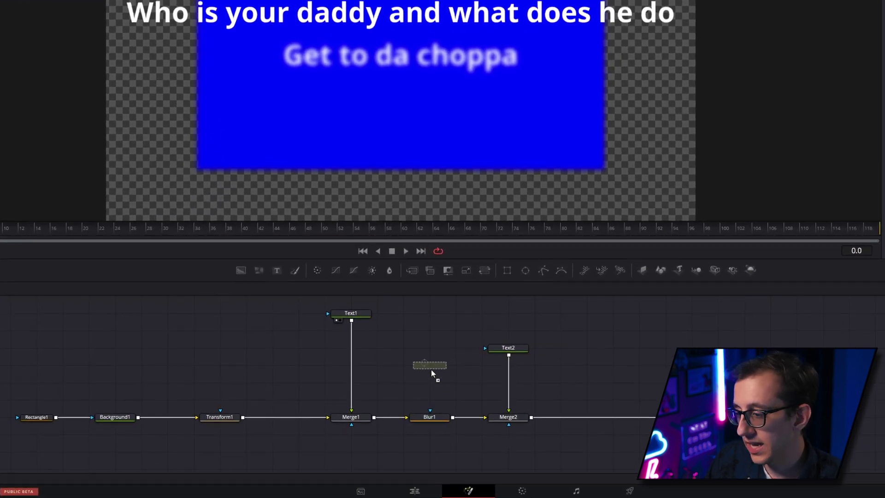
left_click(431, 372)
left_click_drag(448, 365, 432, 418)
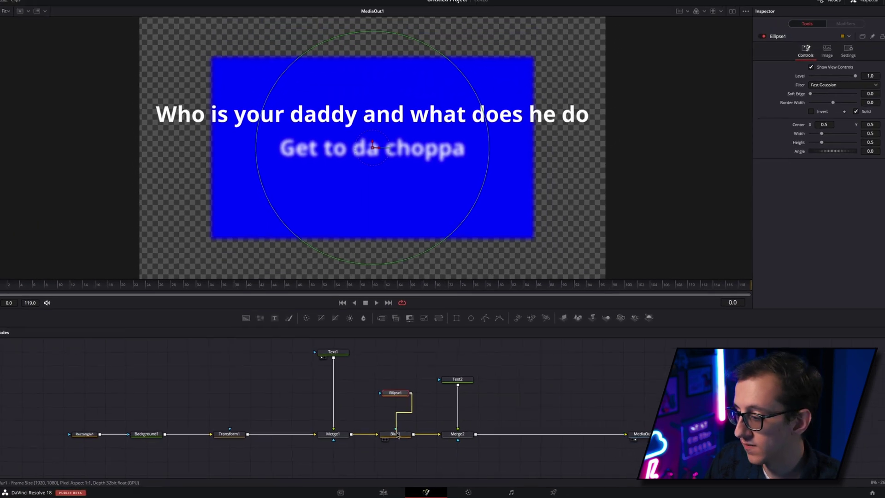
Set the ellipse's Soft Edge to 0.2 and invert it so the centre stays sharp
scroll(346, 74, "up", 5)
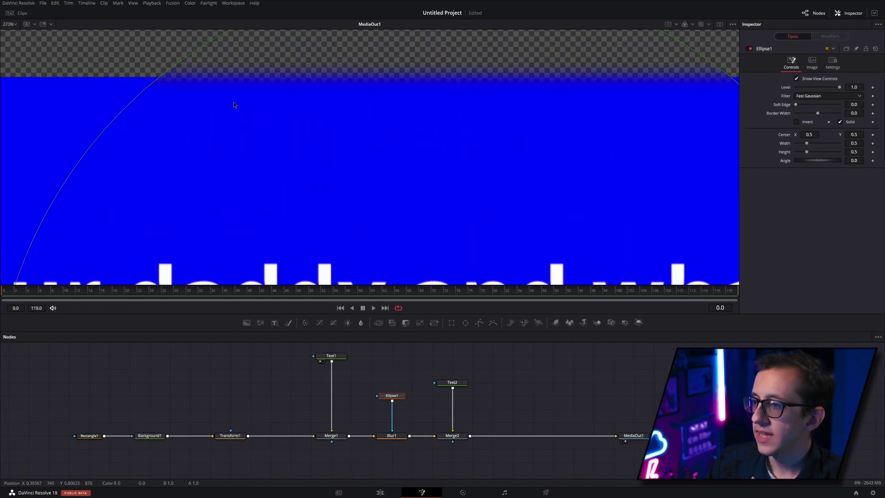
left_click_drag(254, 158, 470, 194)
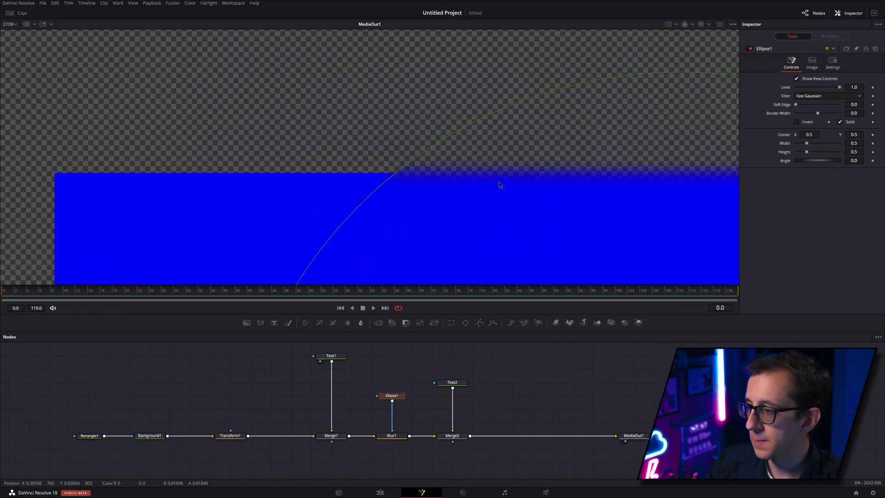
scroll(322, 184, "down", 5)
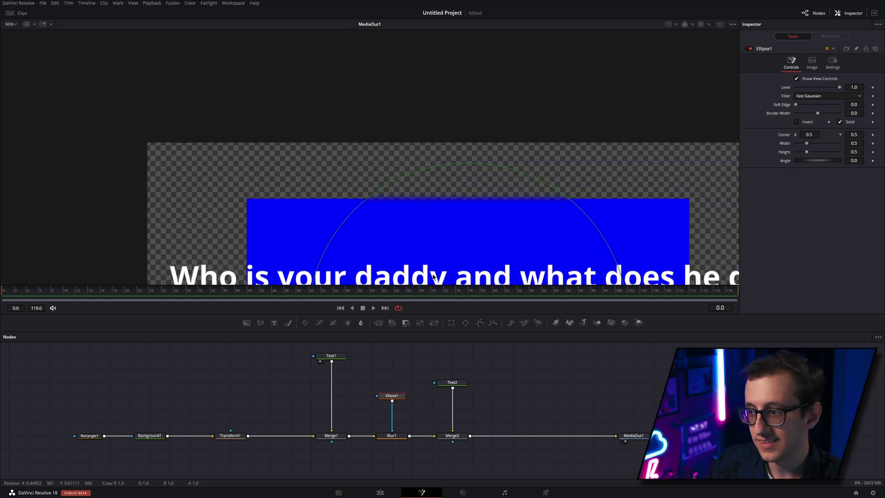
scroll(293, 219, "up", 4)
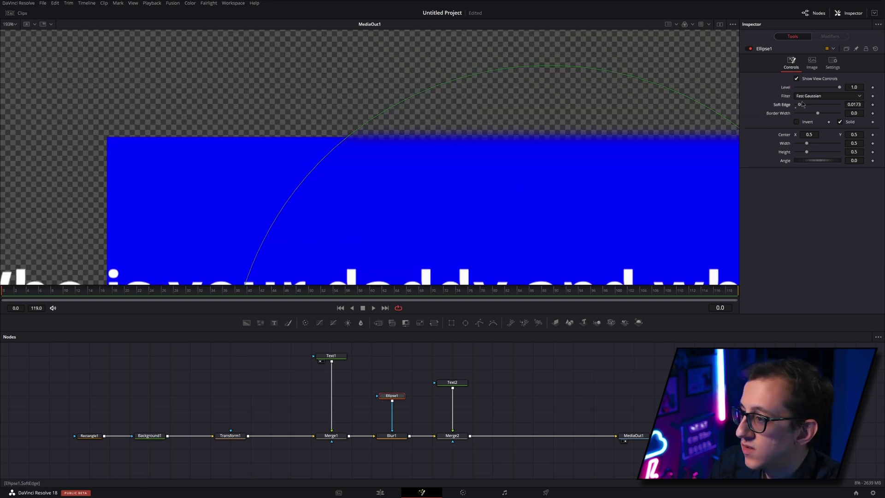
left_click_drag(799, 104, 832, 101)
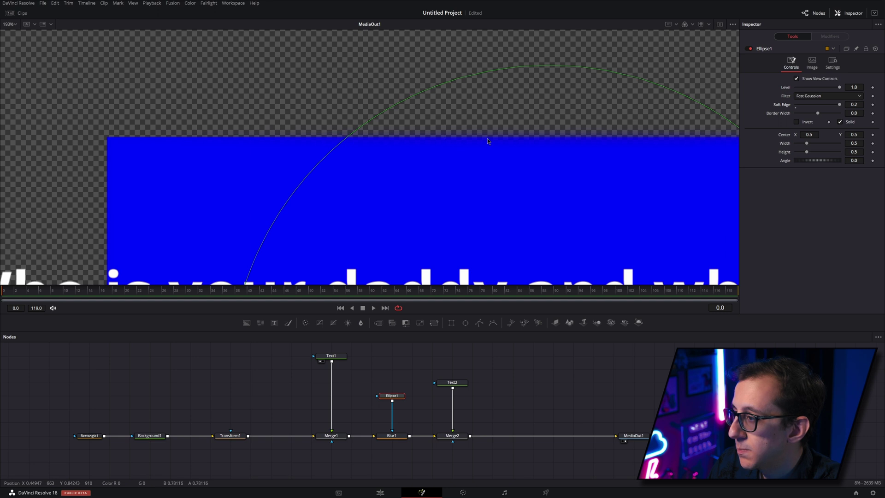
key("ctrl+f")
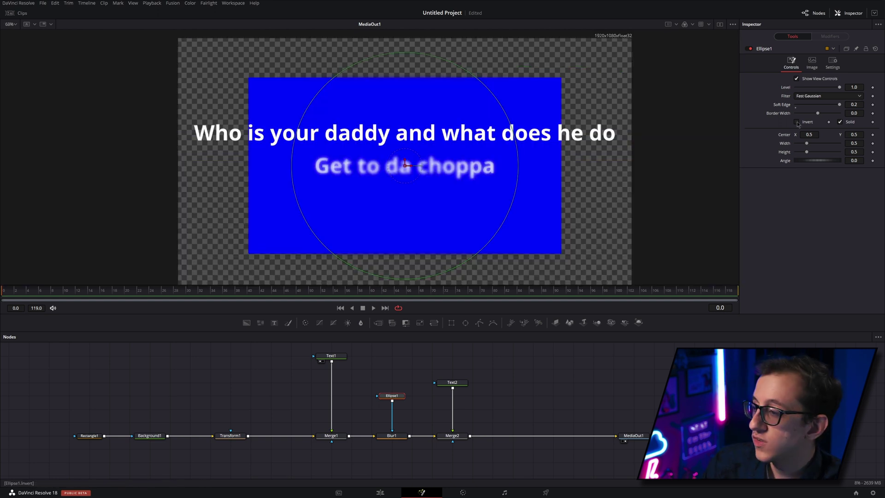
left_click(796, 122)
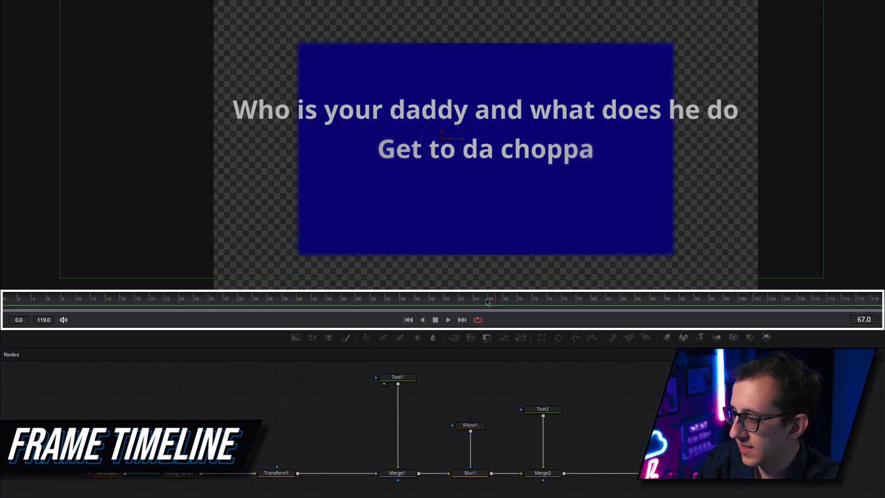
At frame 0, move Rectangle1's Center X off-screen left and keyframe it
left_click(5, 302)
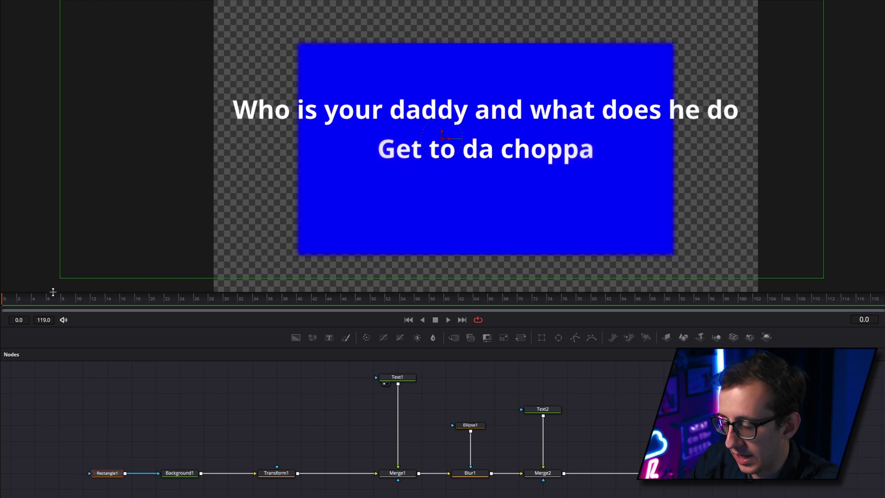
left_click(866, 320)
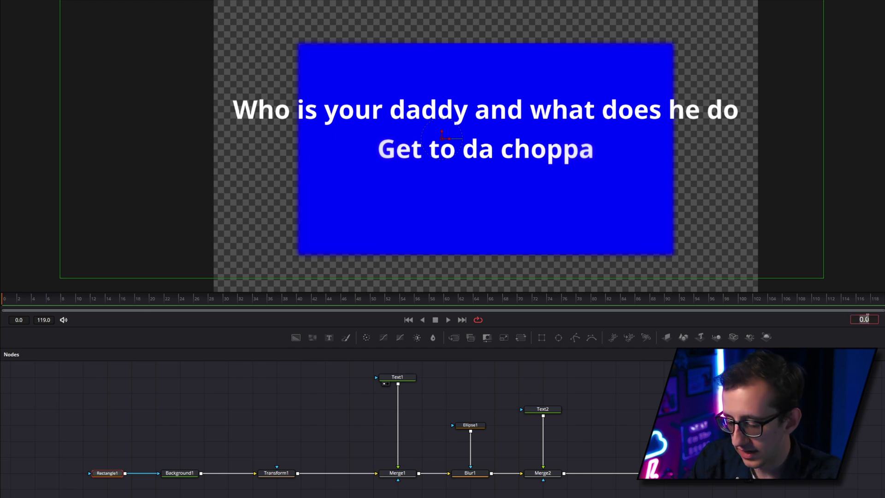
key("Return")
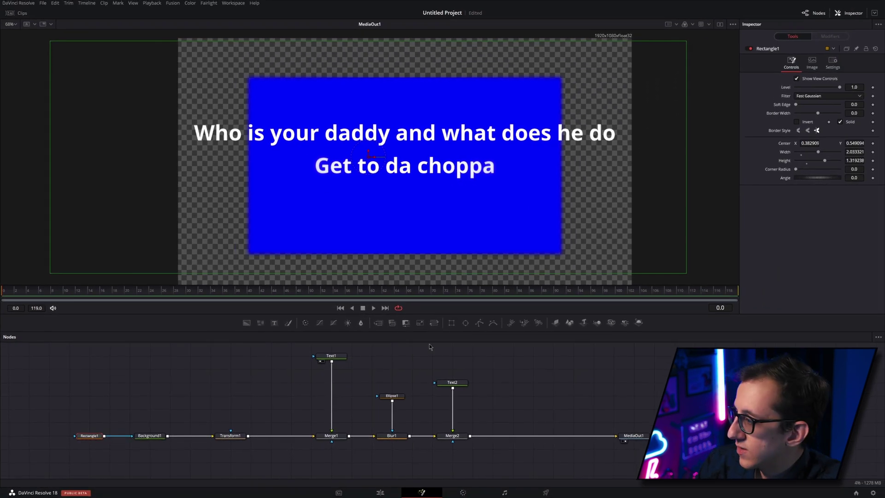
mouse_move(812, 143)
left_mouse_down()
mouse_move(320, 184)
mouse_move(812, 143)
left_mouse_up()
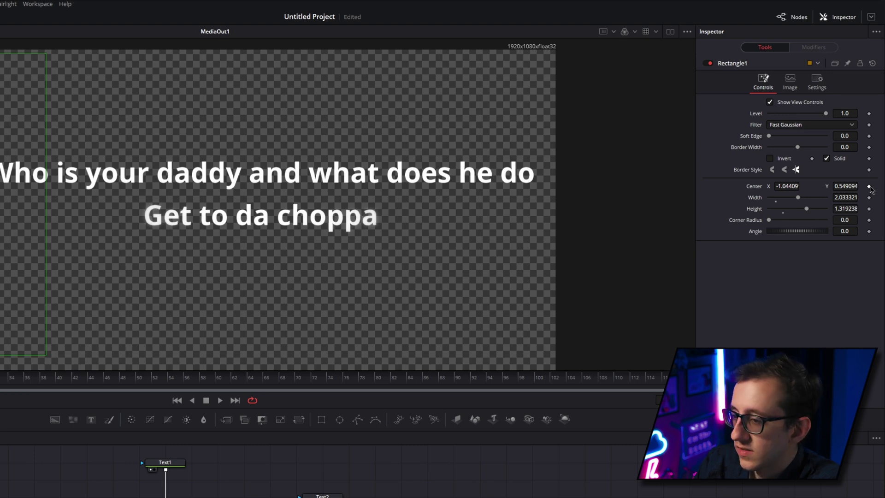
left_click(868, 187)
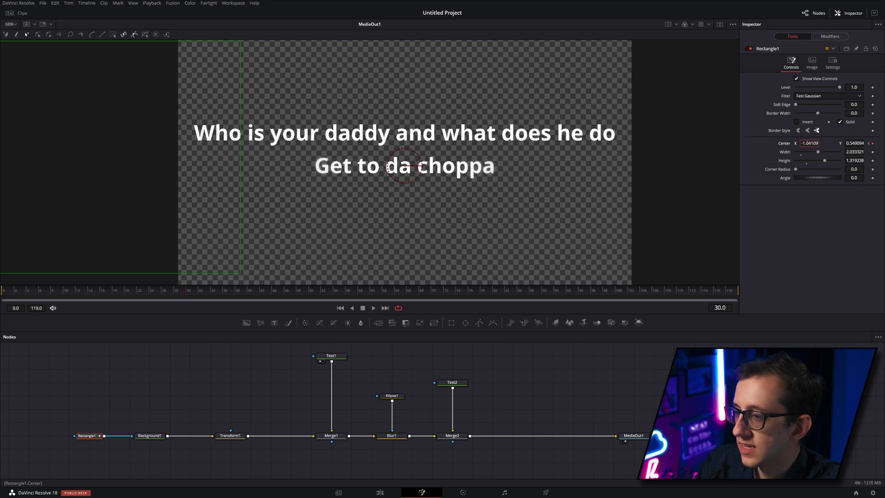
At frame 30, bring the rectangle back into frame, then play the slide-in from frame 0
left_click_drag(809, 143, 255, 157)
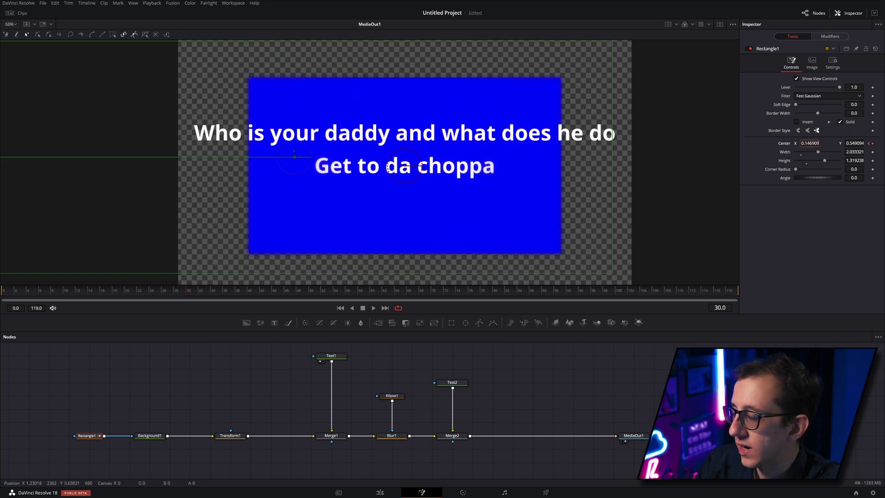
left_click_drag(809, 143, 813, 143)
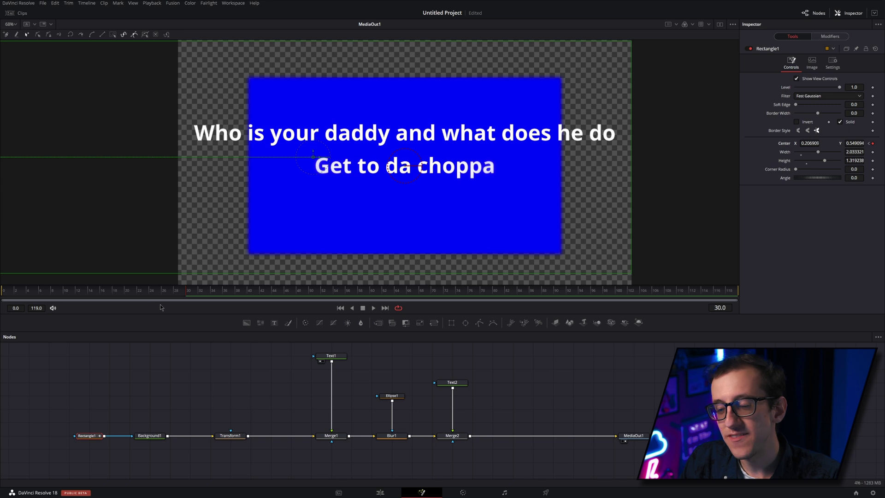
left_click(4, 291)
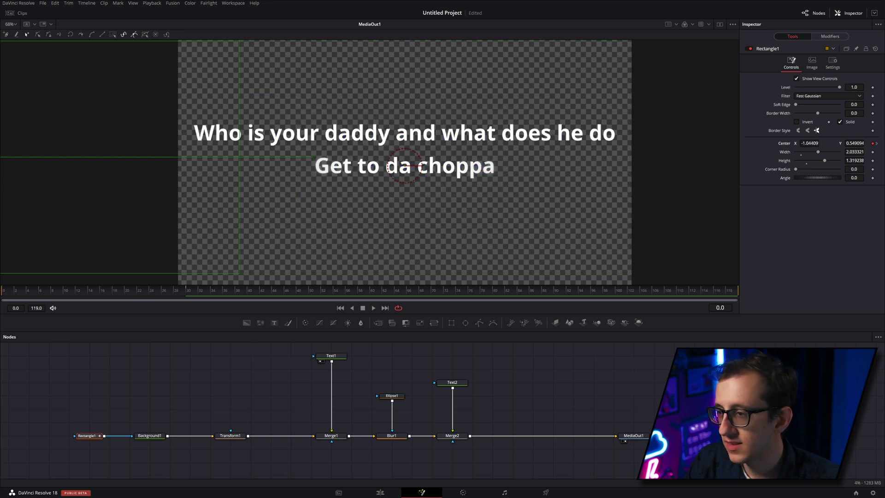
left_click(373, 308)
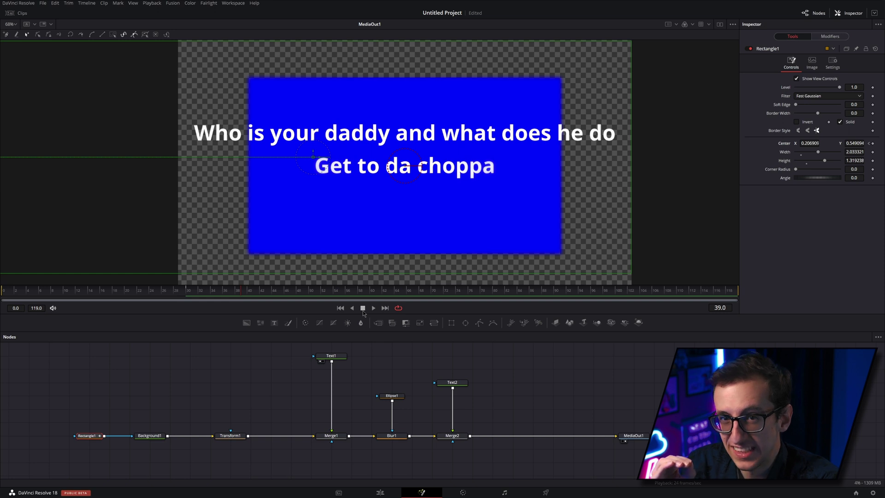
Save the project and switch to the Secondary Display layout showing Rectangle1's curves
key("ctrl+s")
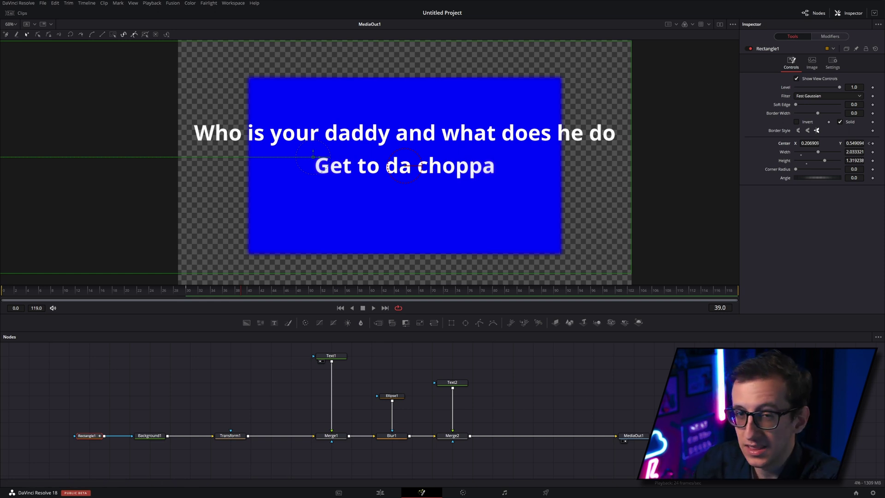
left_click(233, 3)
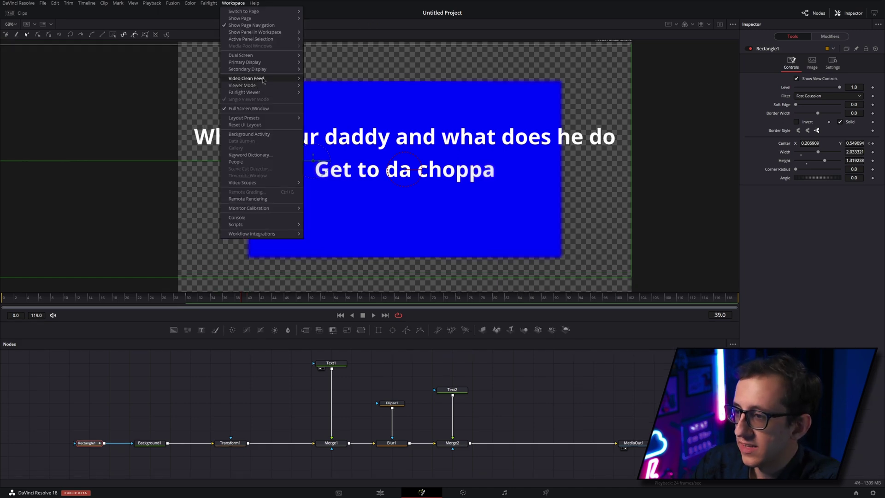
mouse_move(267, 70)
left_click(324, 70)
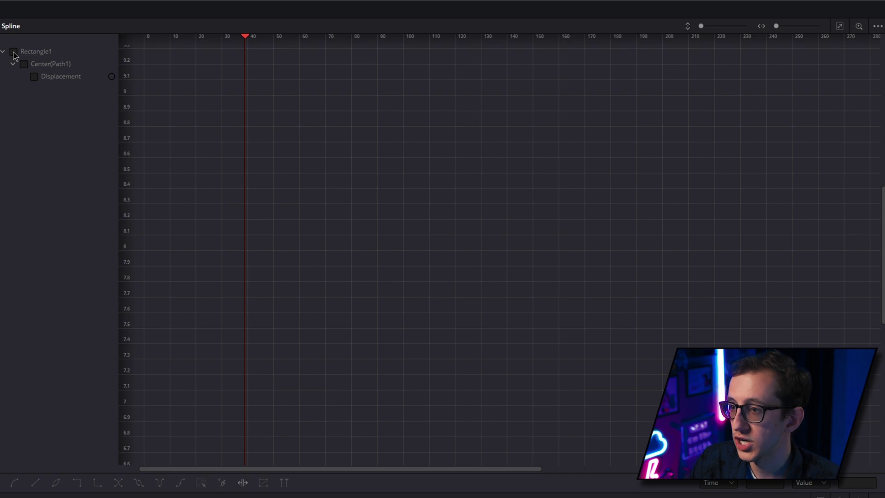
left_click(14, 52)
Show Rectangle1's Center Displacement curve, zoom it to fit, and select all its points
left_click(16, 52)
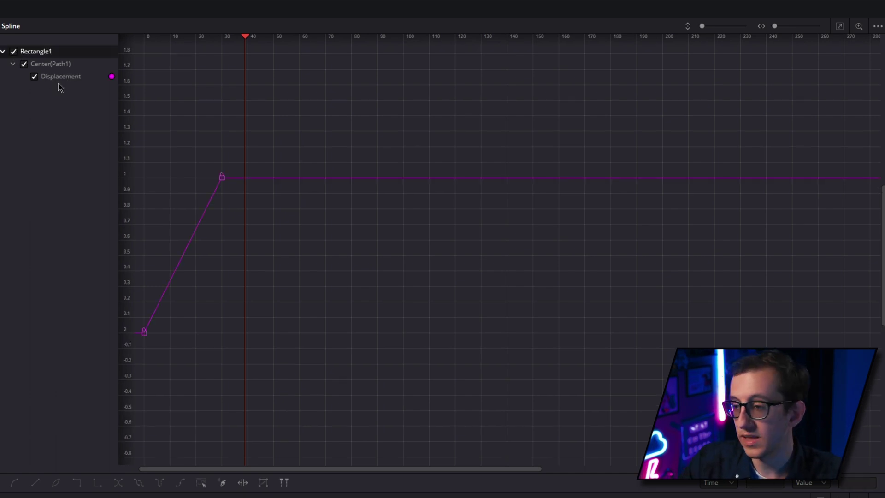
left_click(839, 26)
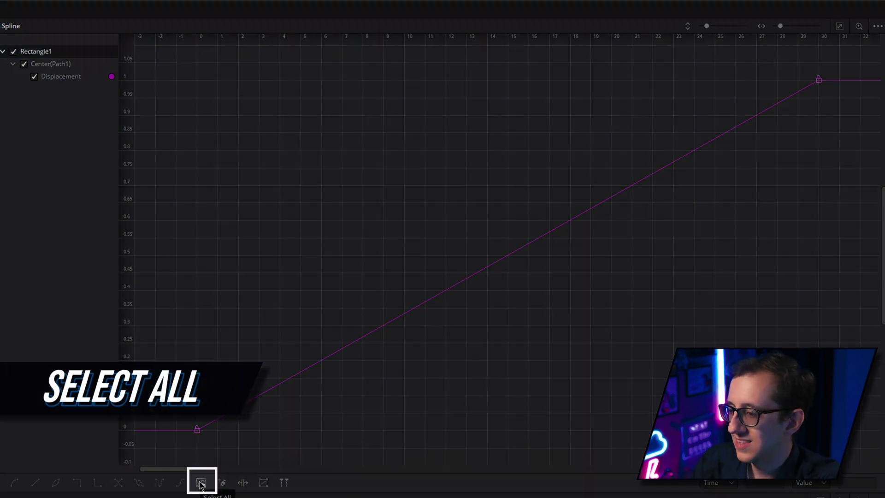
left_click(201, 483)
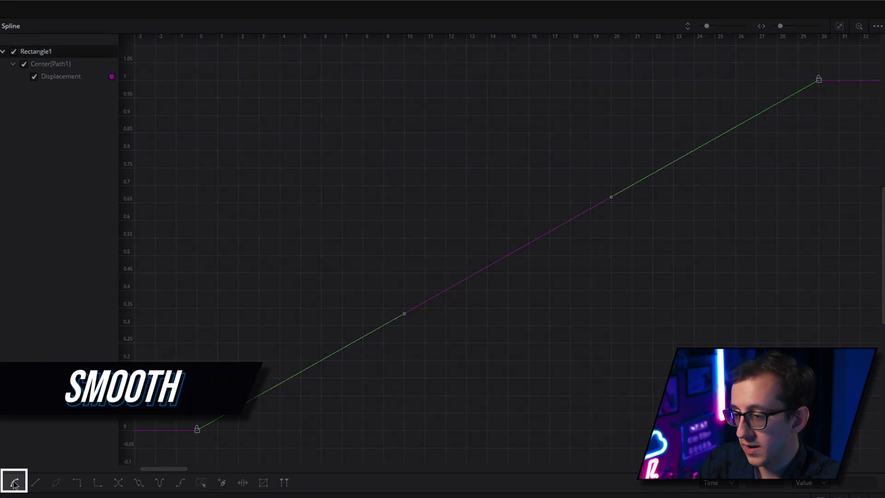
Smooth the Displacement curve and stretch both keyframe handles into a steep eased S-curve
left_click(13, 483)
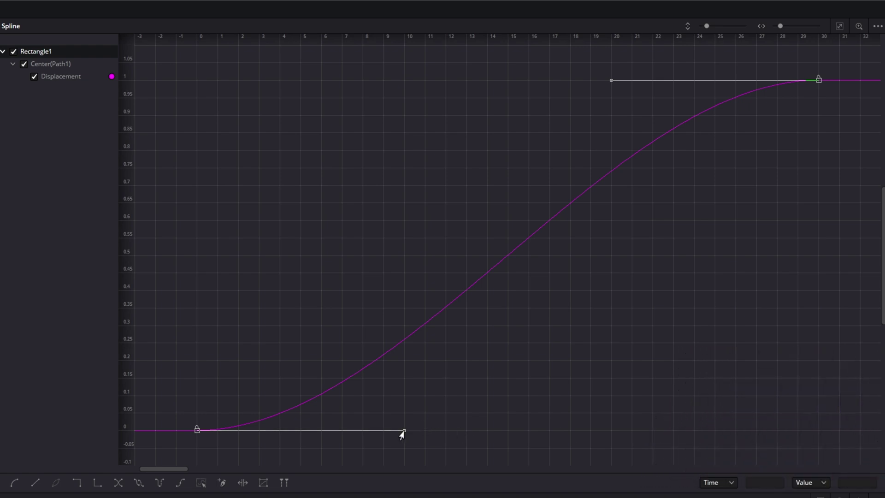
left_click_drag(402, 435, 815, 434)
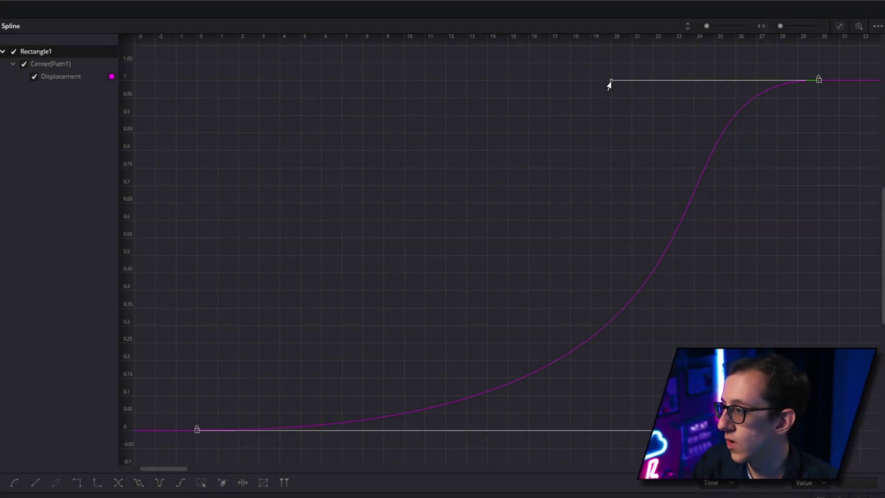
left_click_drag(608, 85, 212, 114)
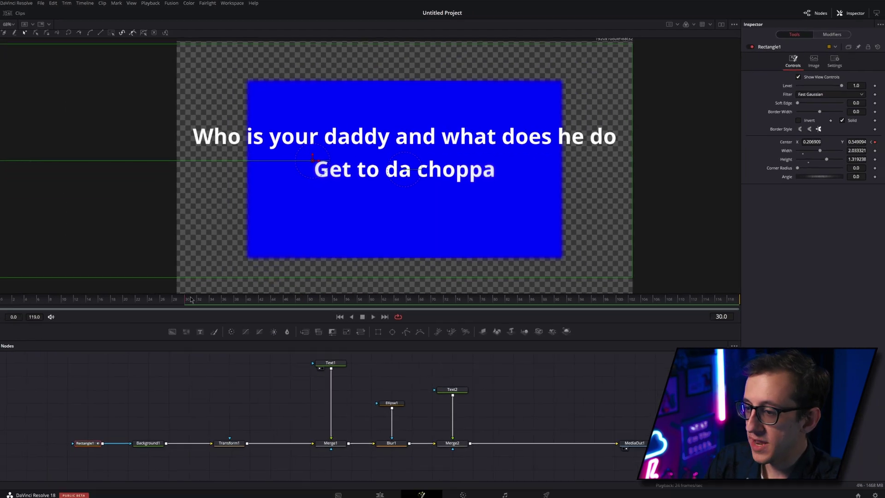
Play and stop the Fusion viewer to preview the eased rectangle slide-in
left_click(372, 316)
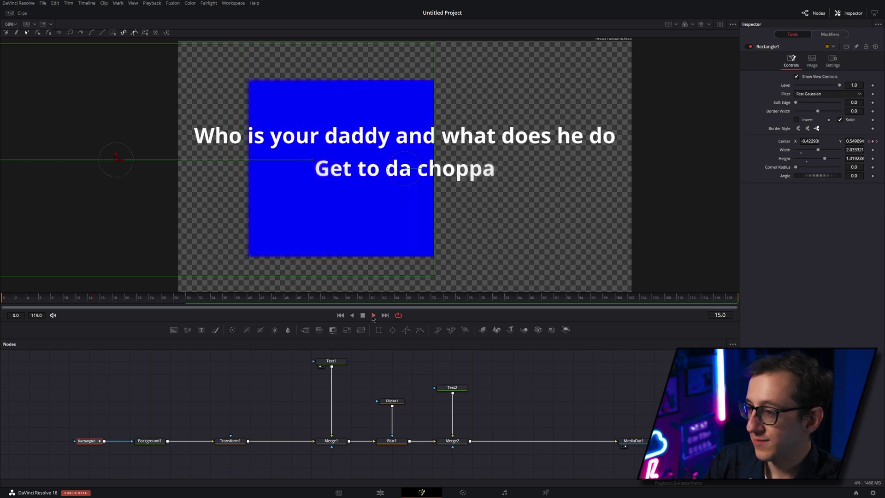
left_click(362, 315)
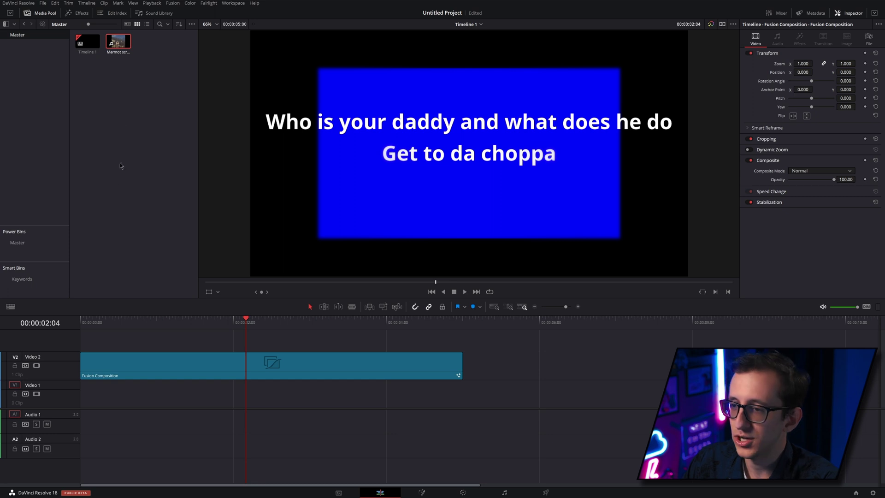
Place the Marmot scream clip at the start of V1 beneath the Fusion Composition
left_click_drag(123, 49, 81, 383)
left_click_drag(81, 319, 178, 319)
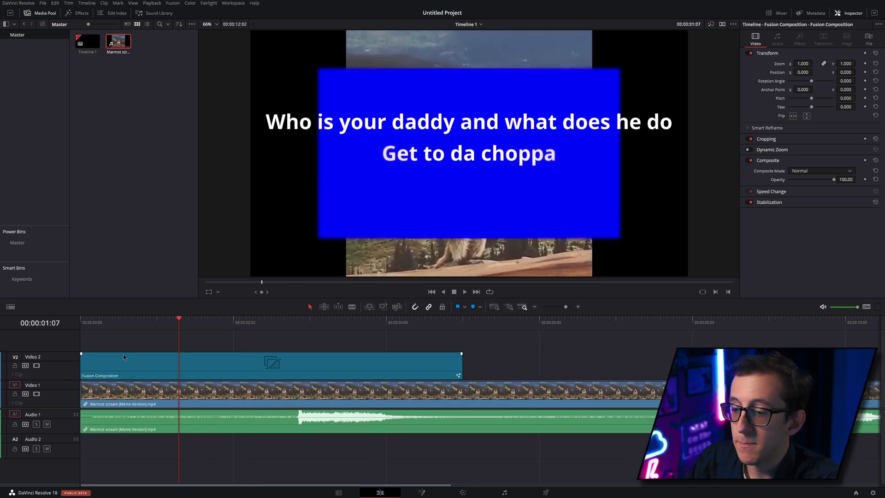
left_click(128, 377)
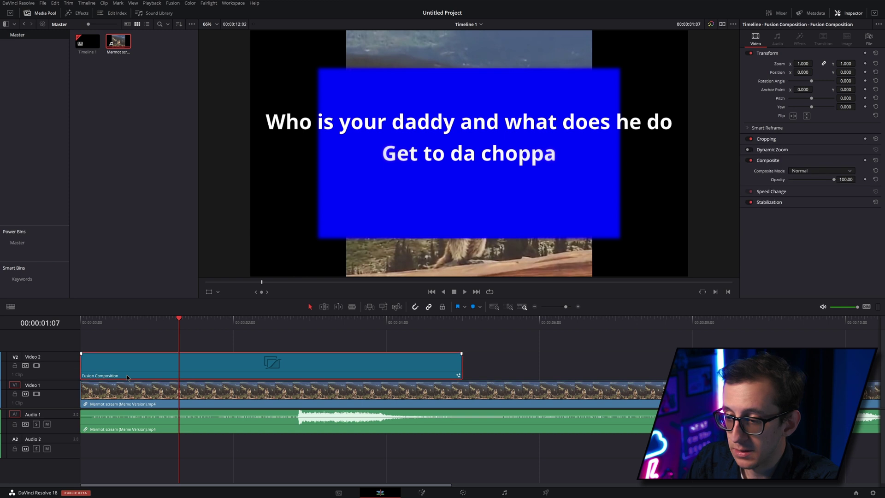
left_click(142, 347)
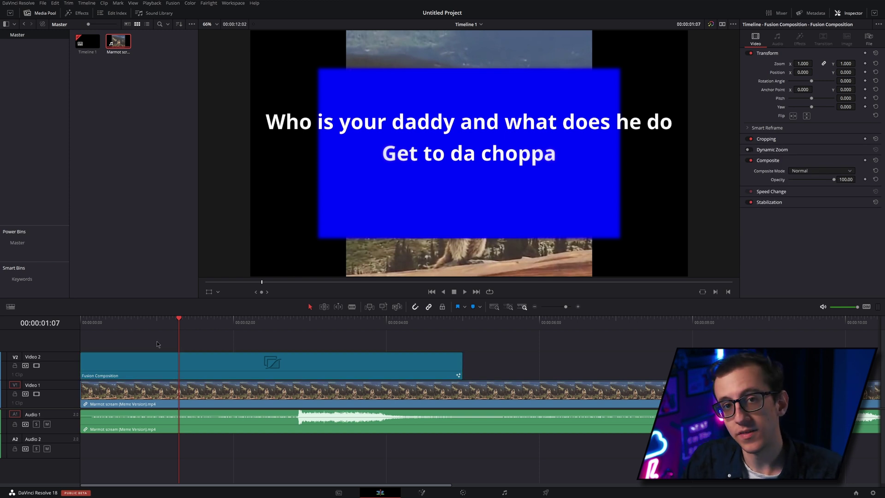
Browse the Open FX effects, try Zoom Blur on the clip, then undo it
left_click(86, 14)
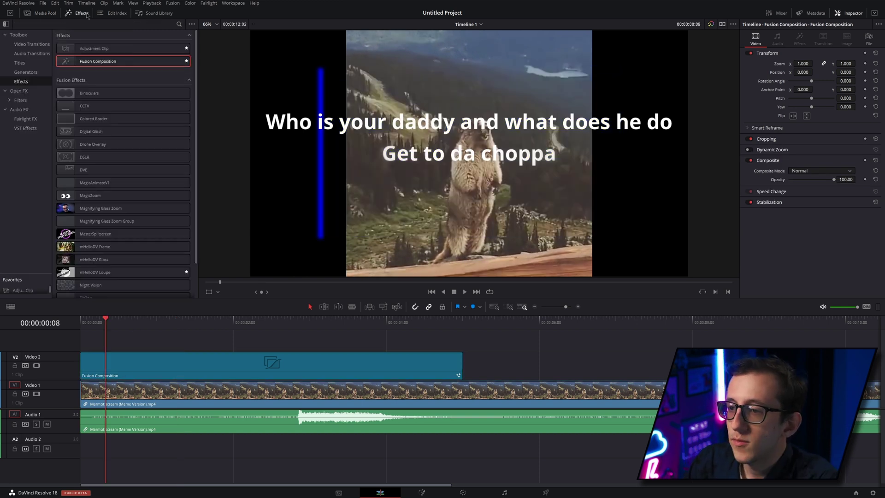
left_click(19, 90)
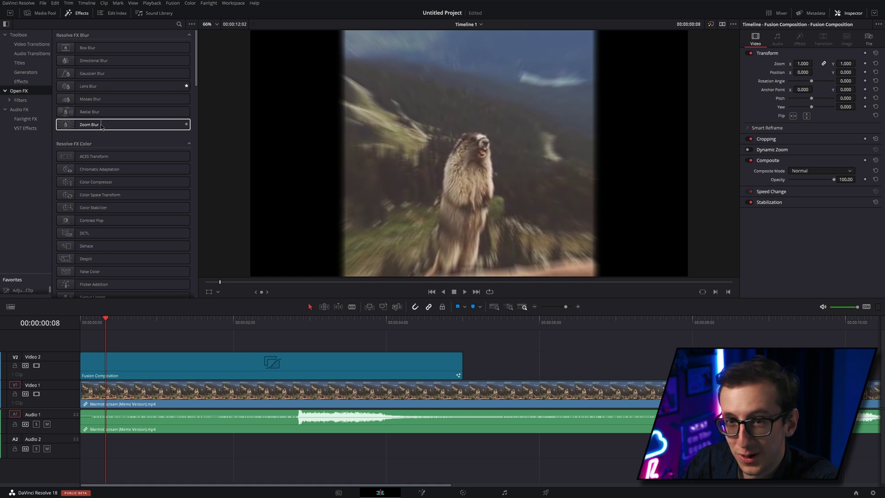
left_click_drag(101, 126, 228, 392)
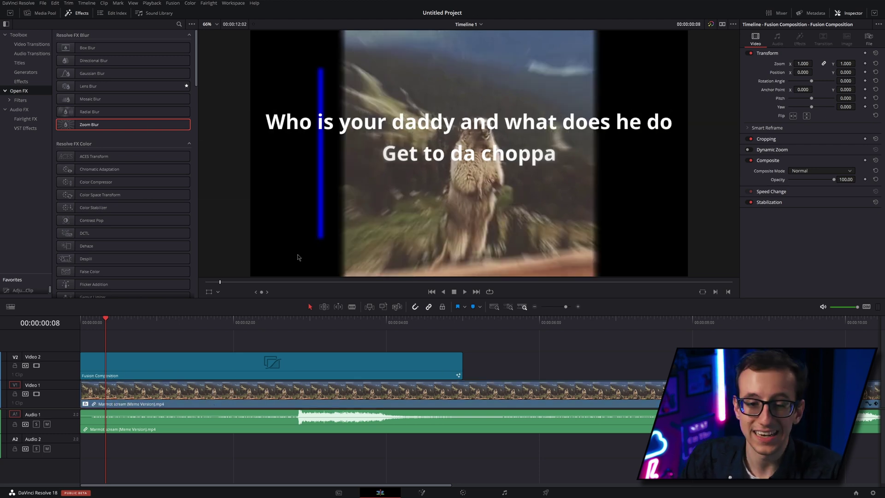
key("ctrl+z")
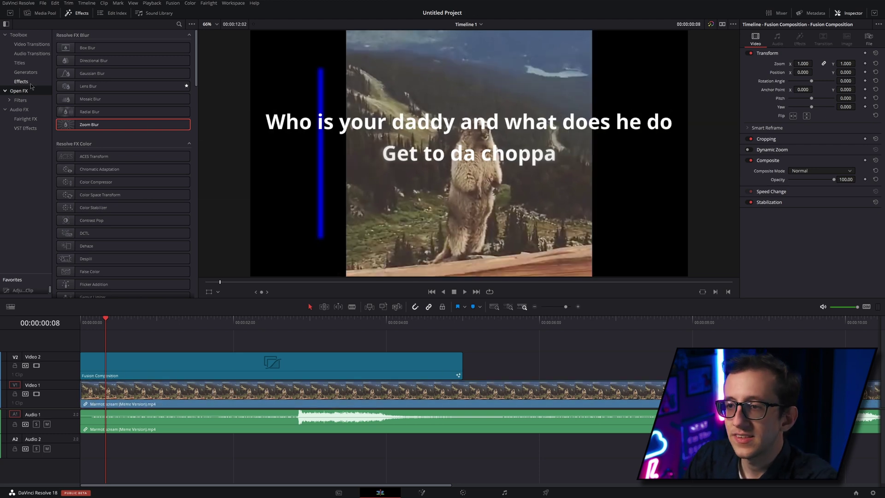
left_click(30, 84)
left_click_drag(100, 50, 462, 346)
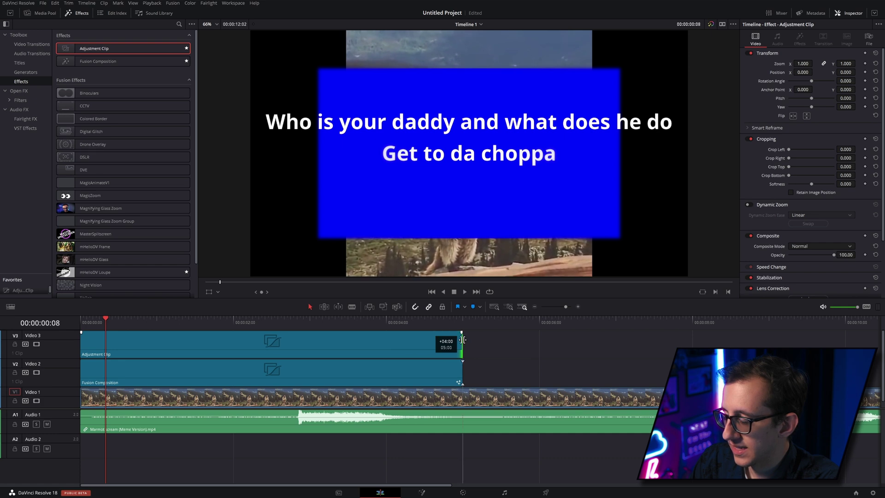
left_click(19, 91)
left_click_drag(106, 124, 307, 343)
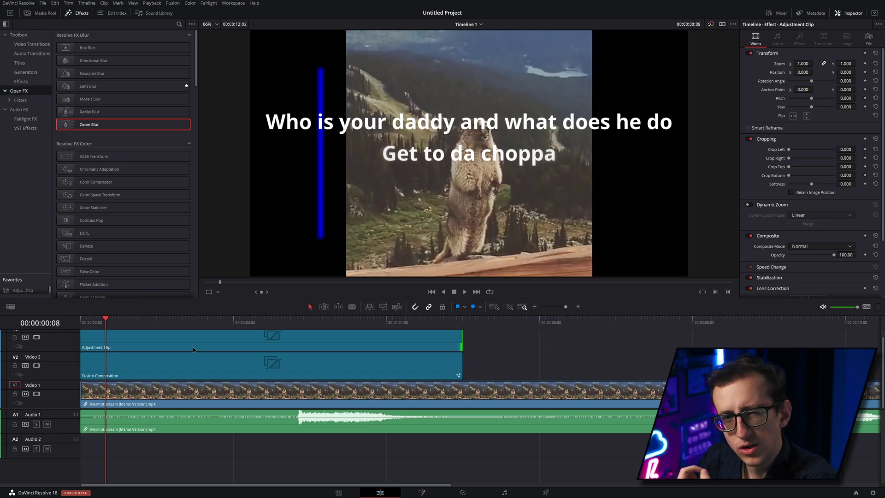
left_click(199, 395)
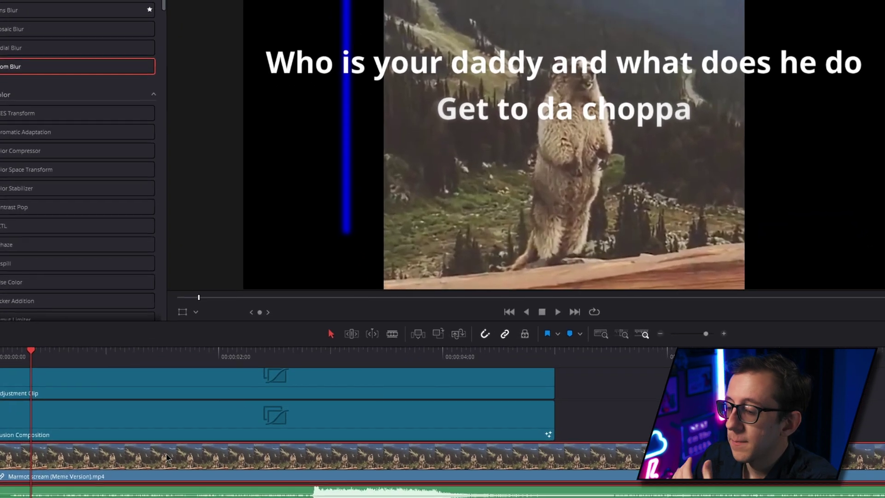
right_click(199, 390)
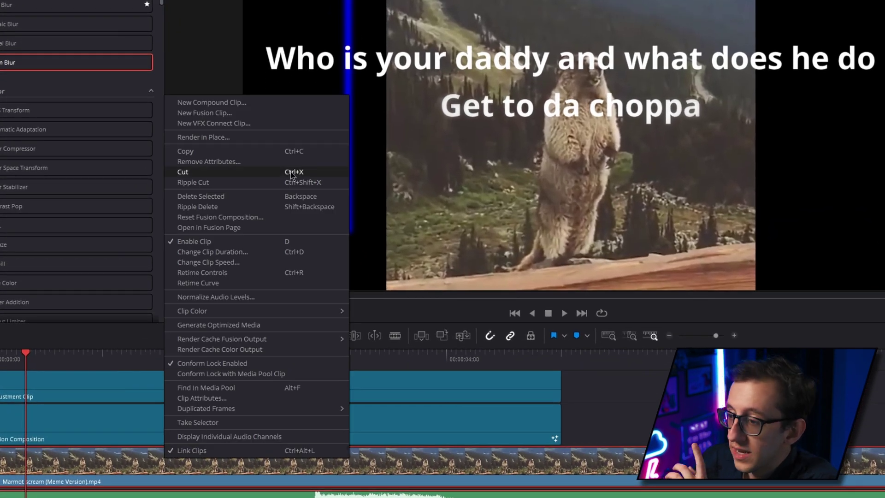
left_click(241, 229)
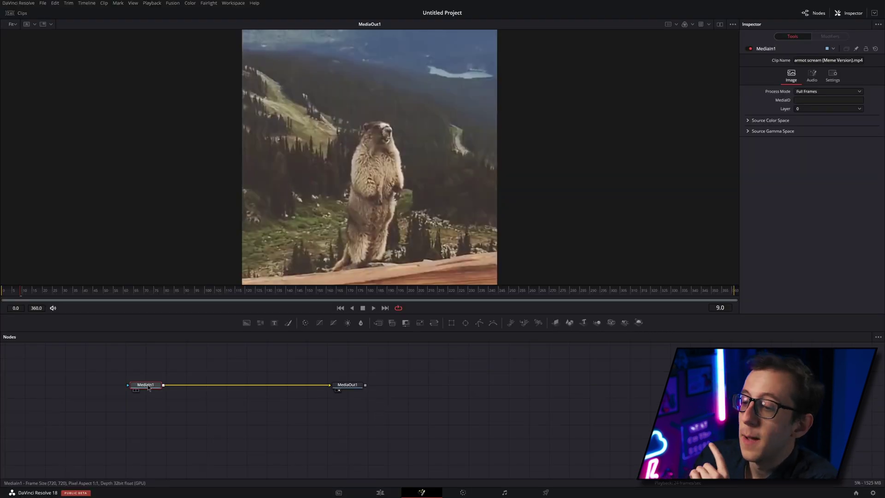
mouse_move(149, 387)
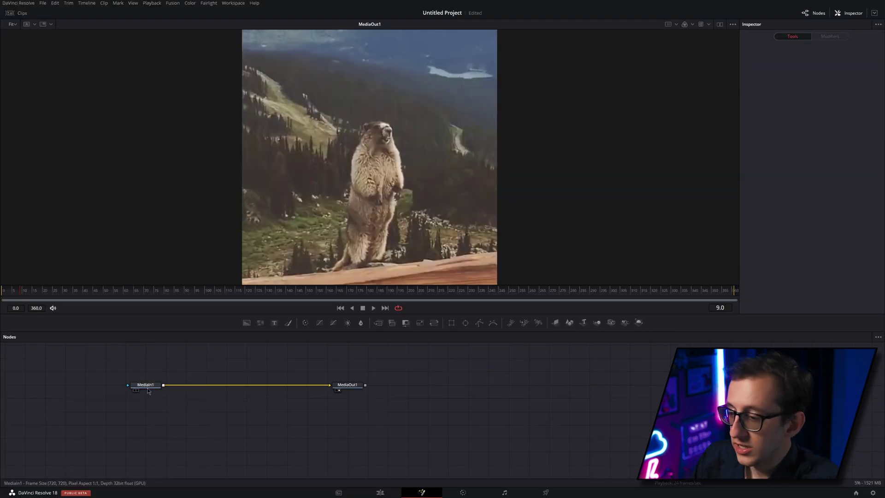
left_click(360, 323)
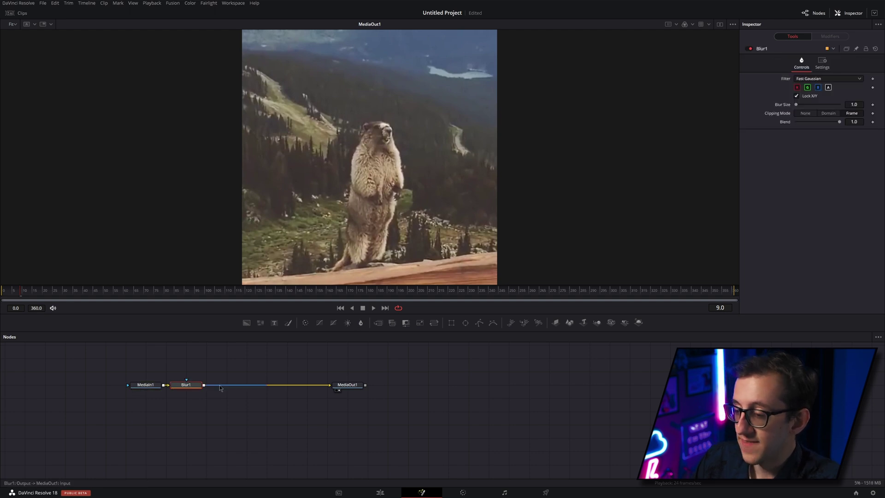
left_click_drag(799, 106, 821, 110)
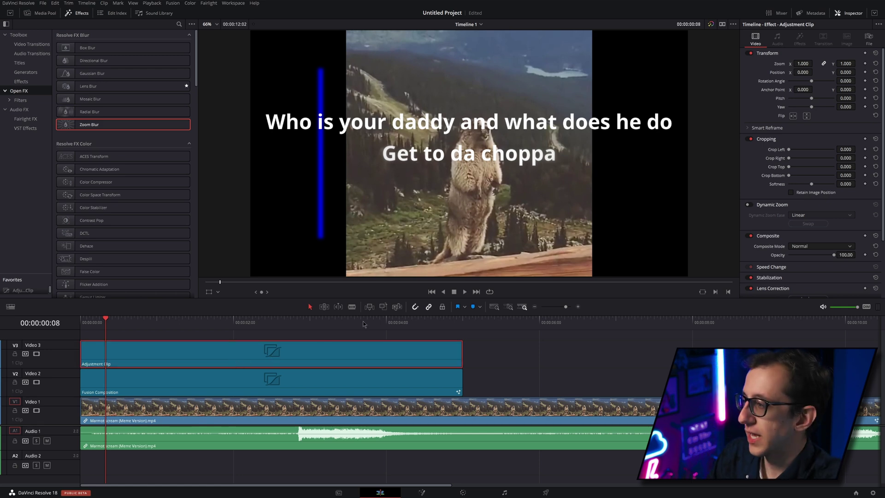
Undo a trial zoom change and open the adjustment clip in Fusion, shifting MediaIn1 left
left_click_drag(800, 64, 824, 64)
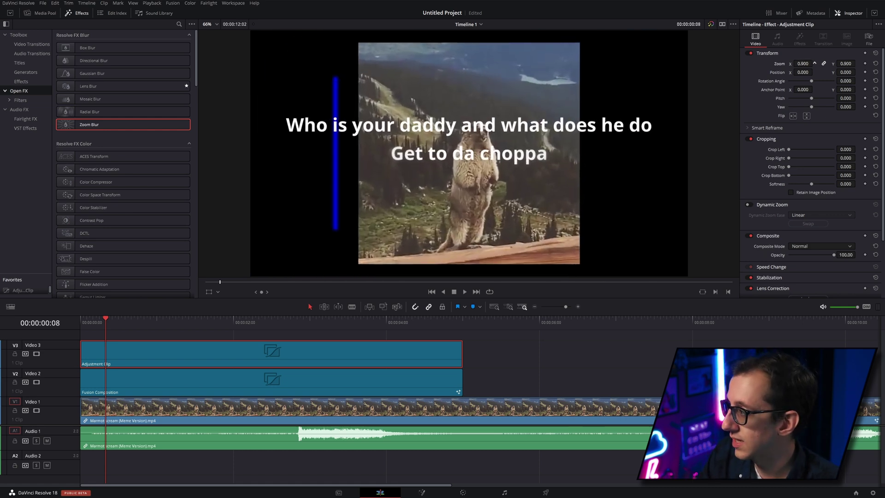
key("ctrl+z")
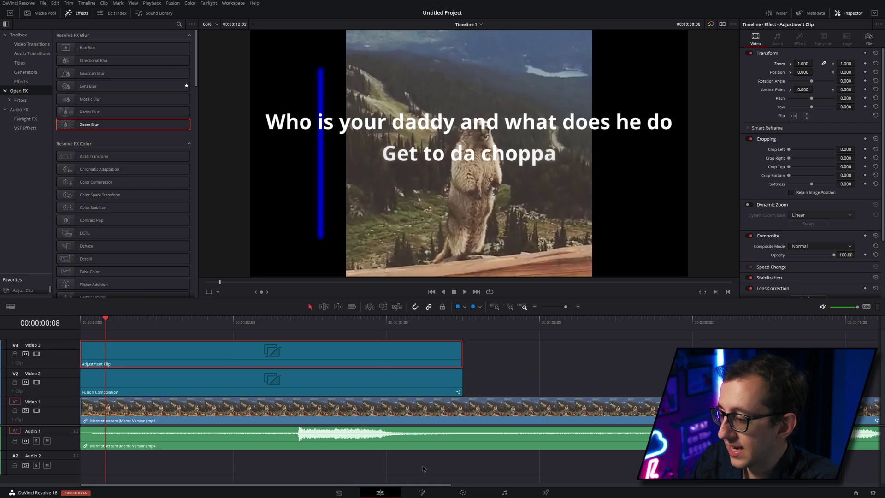
key("shift+5")
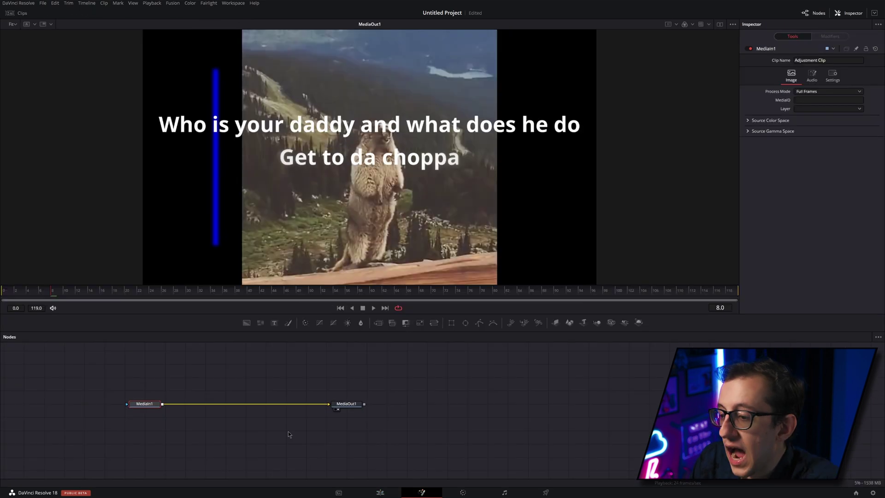
left_click_drag(150, 406, 96, 405)
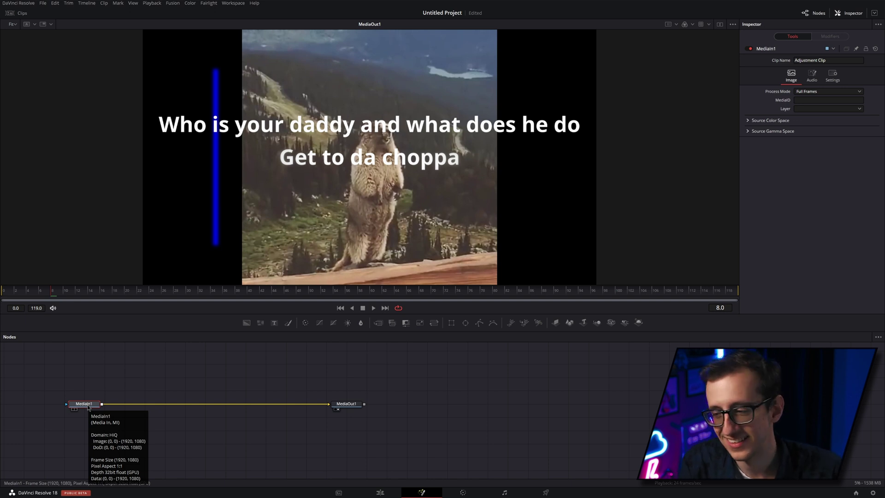
Insert a Transform node between MediaIn1 and MediaOut1 and set its Size to 0.89
left_click(433, 323)
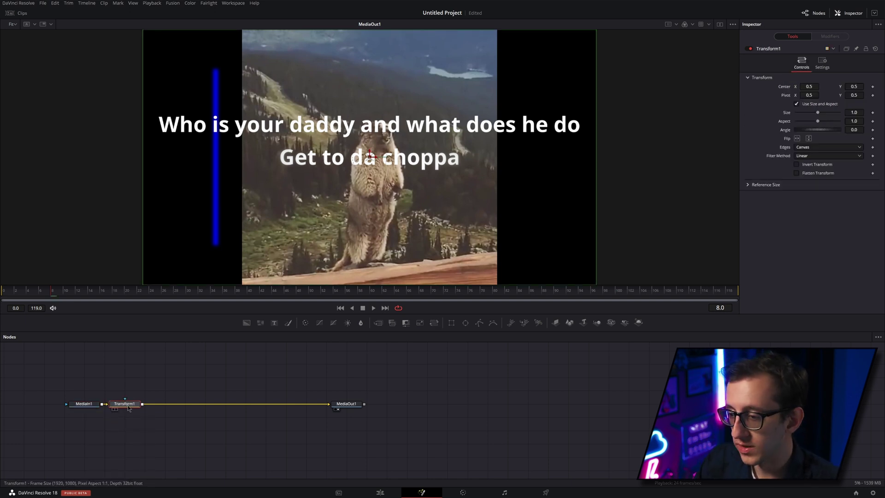
left_click_drag(129, 408, 169, 408)
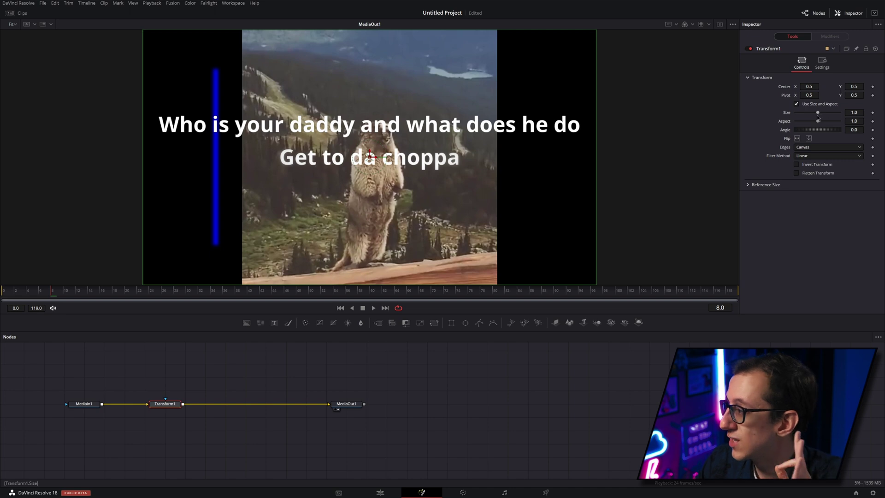
left_click_drag(817, 114, 813, 114)
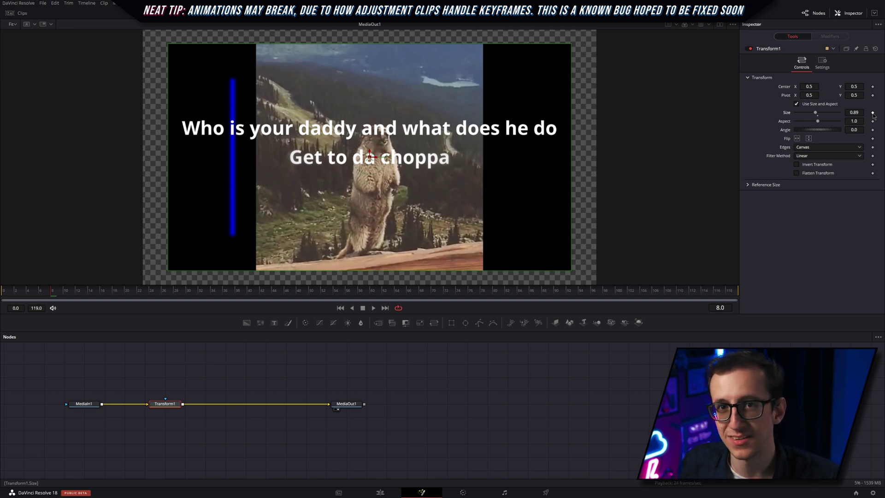
Back on the Edit page, rename the V3 adjustment clip to 'Zoom Out'
key("shift+4")
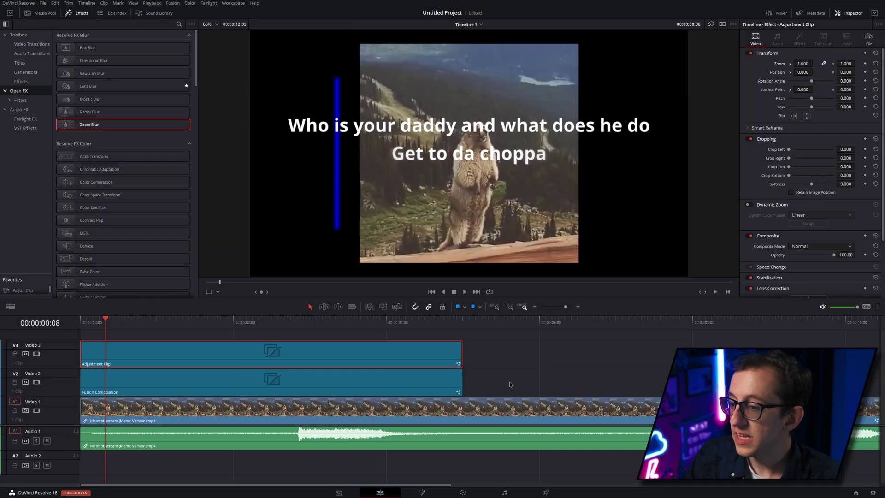
left_click(422, 360)
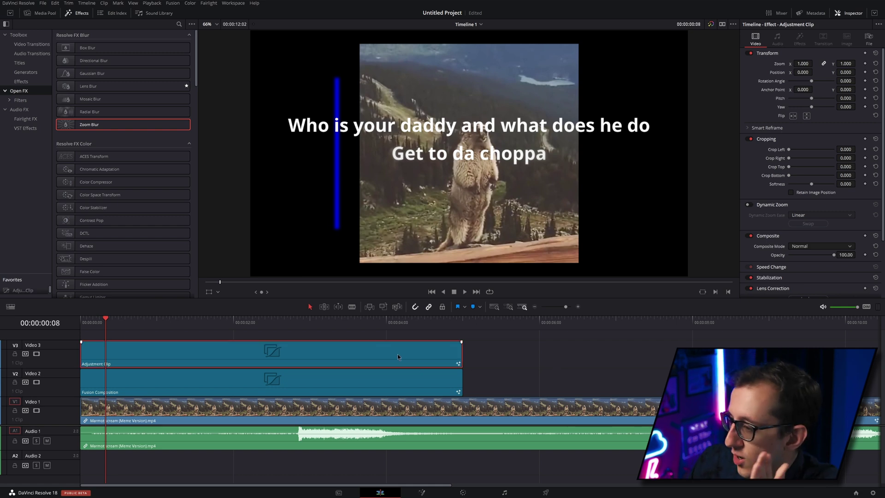
left_click(868, 37)
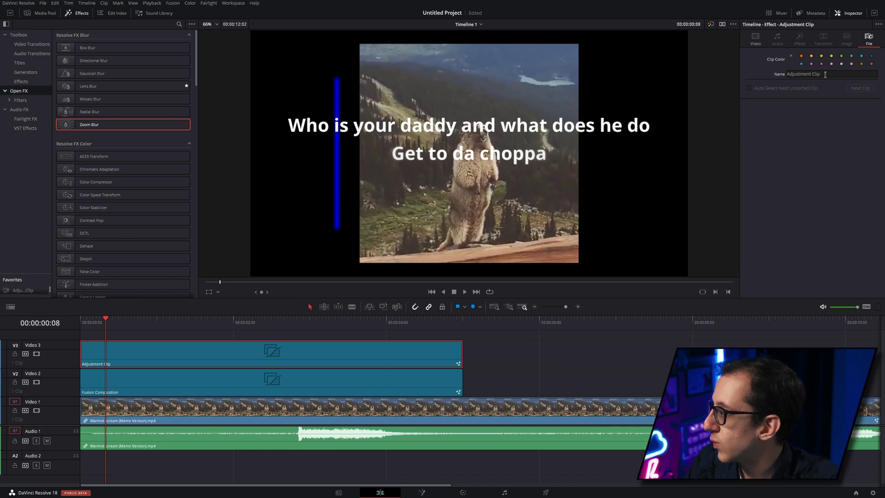
left_click(759, 72)
type("Zoom")
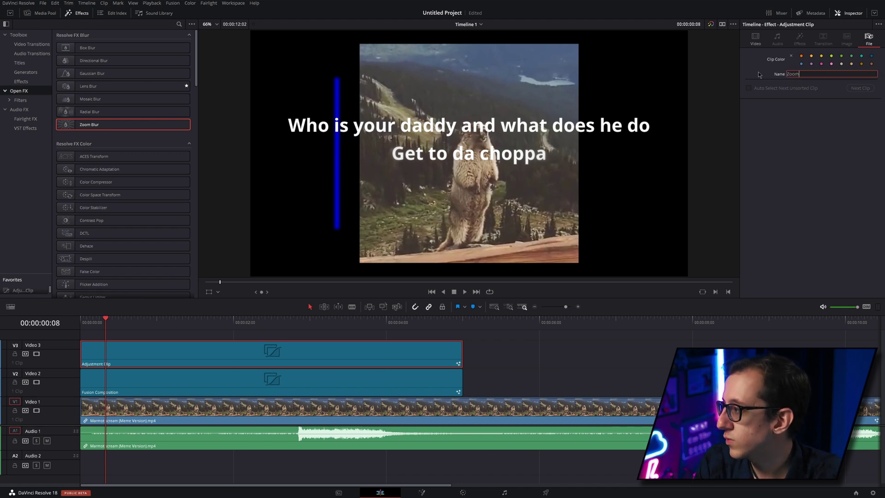
type(" Out")
key("Return")
Place a copy of Zoom Out further along V3 and preview the frame beneath it
left_click_drag(302, 353, 759, 360)
scroll(601, 398, "right", 3)
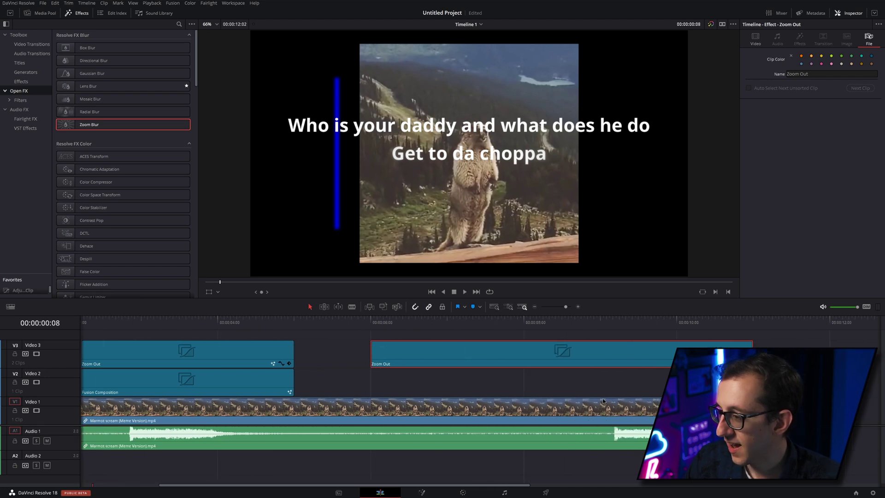
left_click_drag(286, 322, 363, 334)
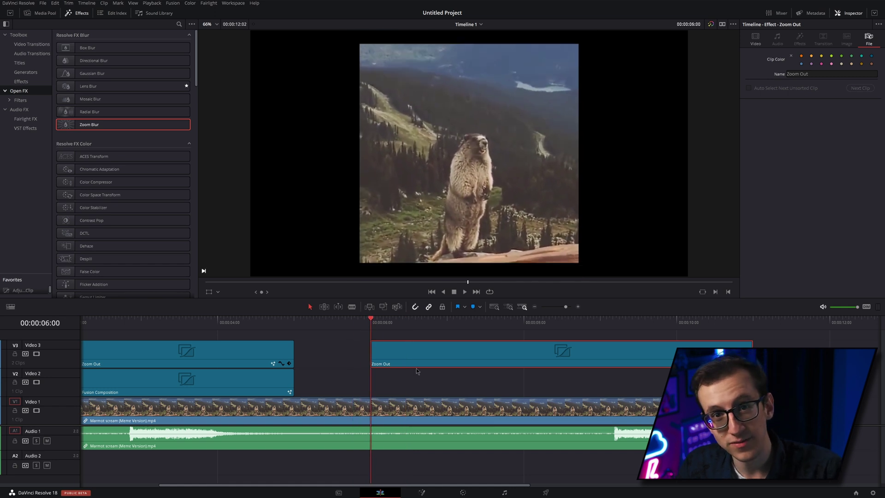
Delete the copied clip and save the Zoom Out clip into the Media Pool
key("Delete")
left_click(41, 15)
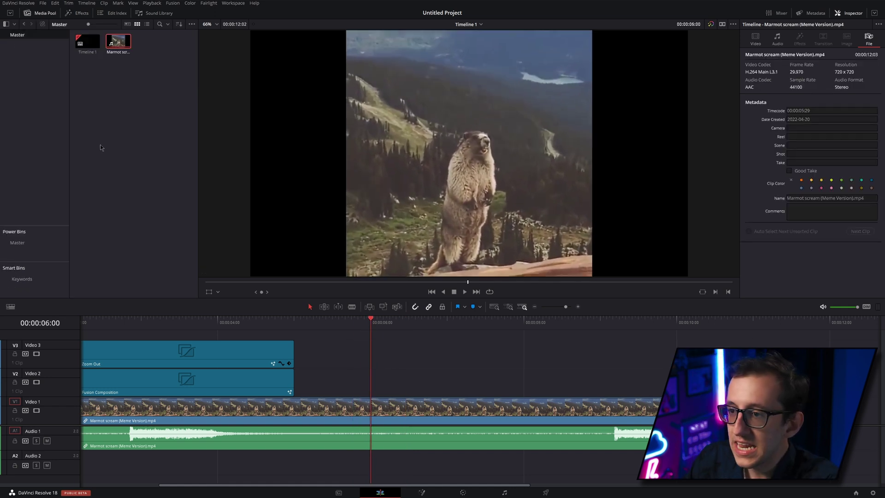
scroll(302, 360, "left", 5)
left_click(302, 361)
left_click_drag(302, 361, 138, 65)
Place Zoom Out copies from the Media Pool onto V3 and V2, moving the V2 one to about 5 seconds
left_click(140, 80)
left_click_drag(89, 46, 594, 355)
scroll(368, 382, "right", 5)
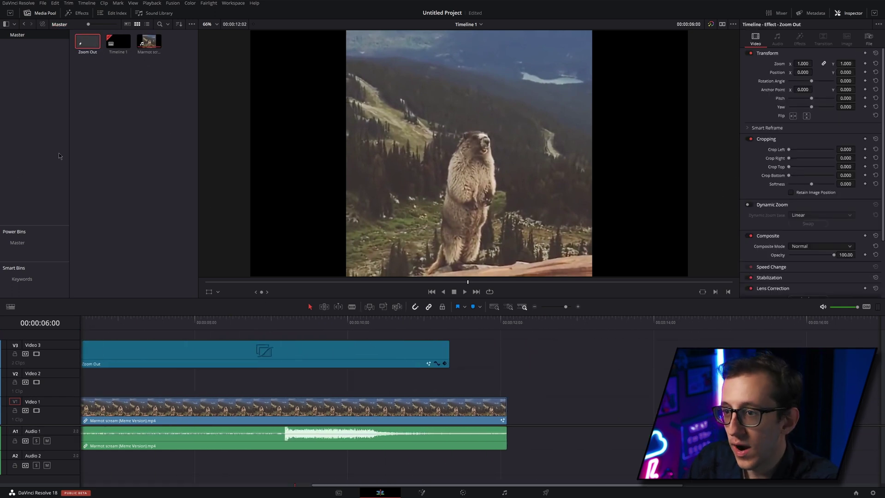
left_click_drag(88, 41, 203, 378)
scroll(415, 383, "left", 5)
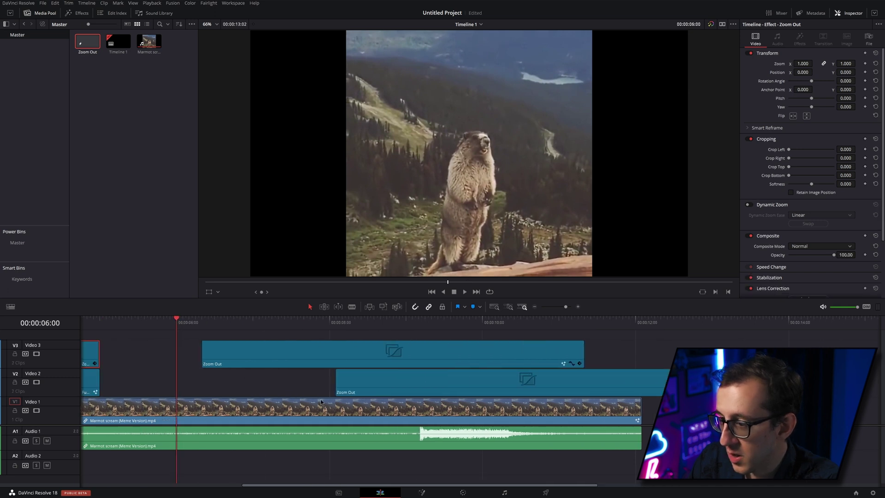
left_click_drag(452, 385, 261, 386)
Store the Zoom Out clip in the Master Power Bin
left_click(95, 218)
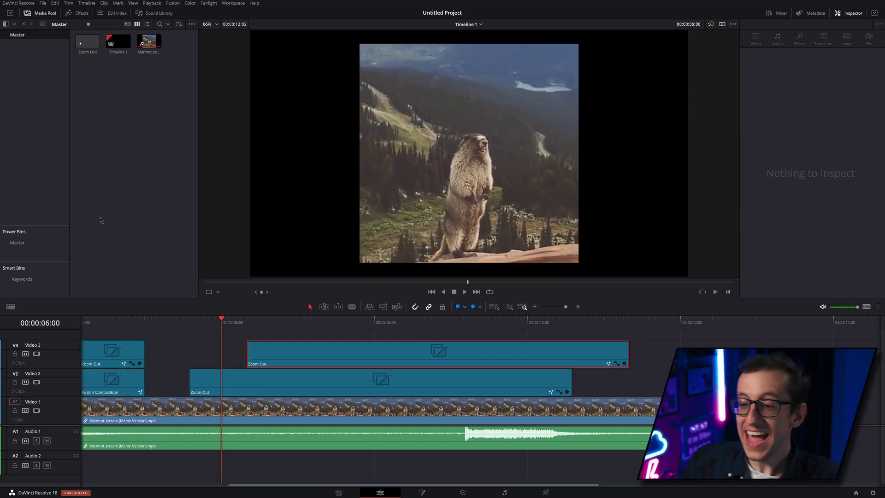
left_click(52, 244)
left_click_drag(302, 359, 141, 152)
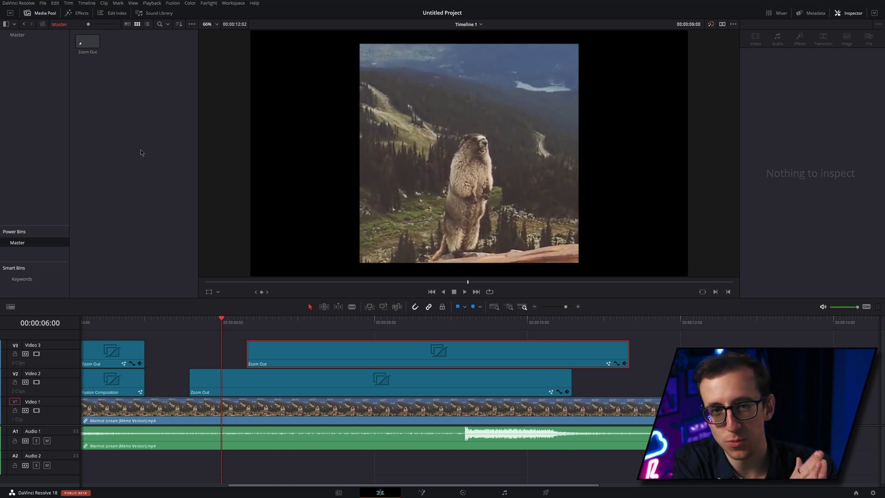